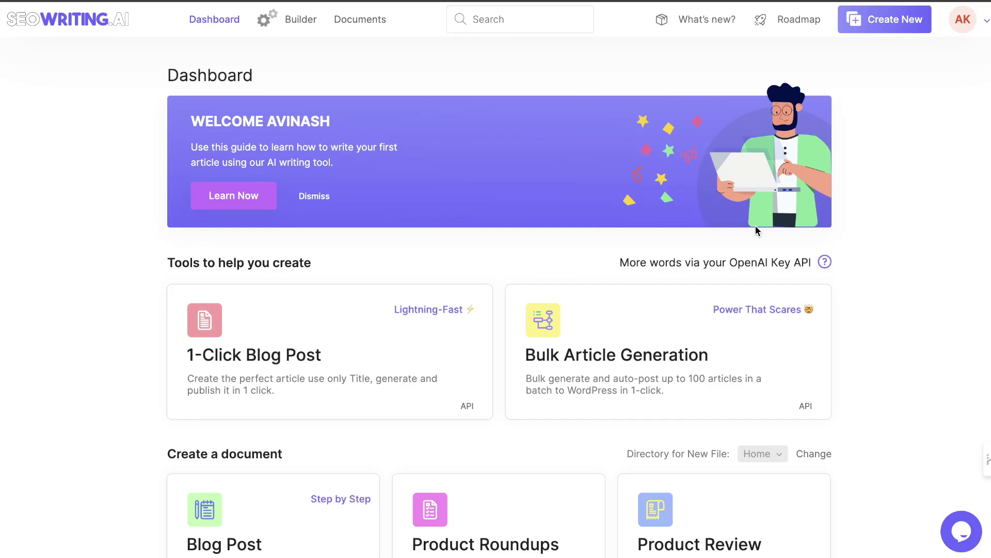
# - Close the extension side bar that covers the Playground model settings panel
pyautogui.scroll(-1, 758, 231)
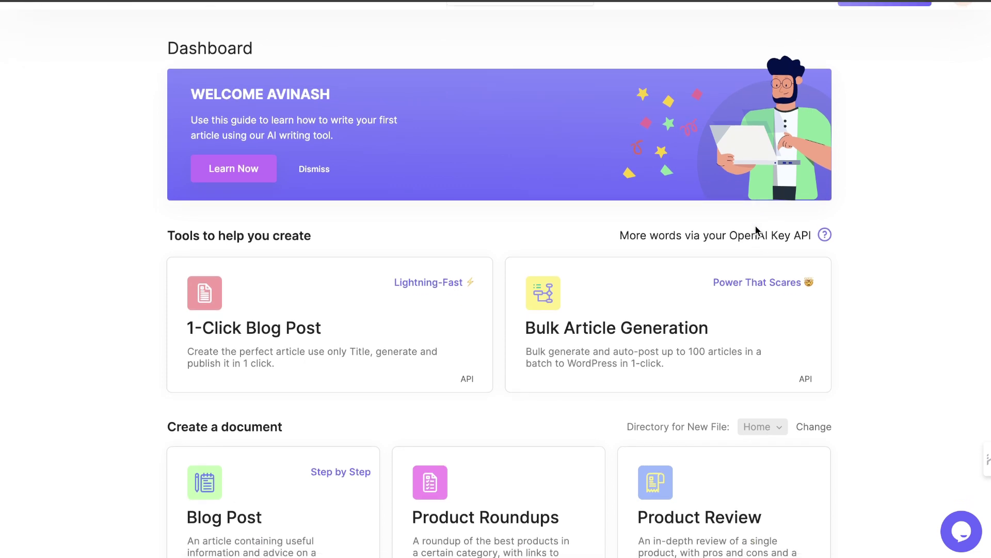
pyautogui.scroll(-1, 758, 231)
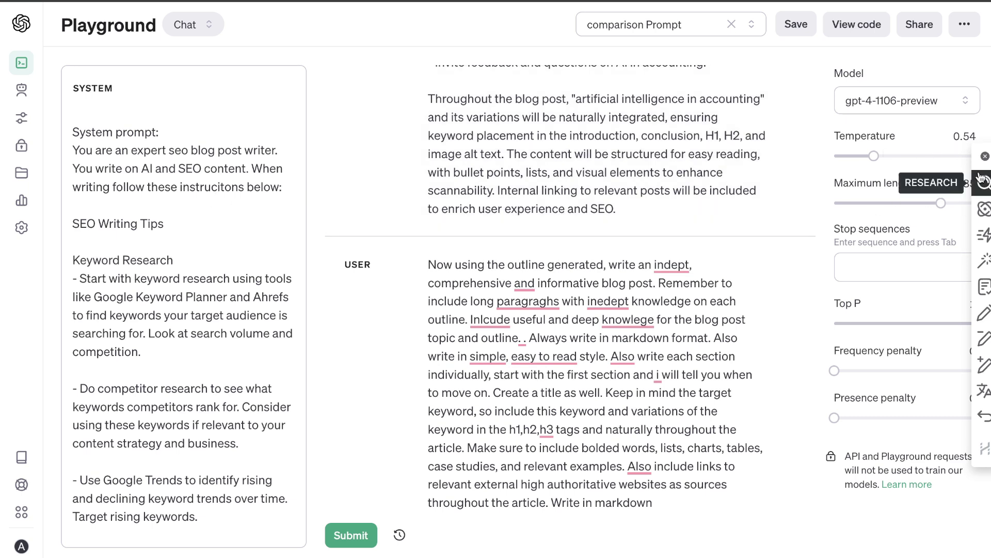
pyautogui.click(985, 156)
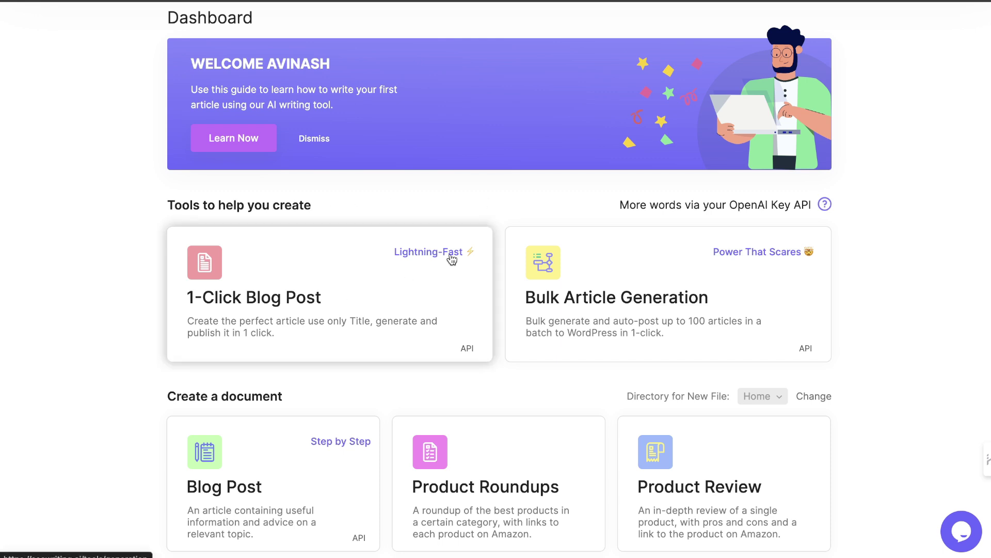
pyautogui.scroll(-3, 452, 255)
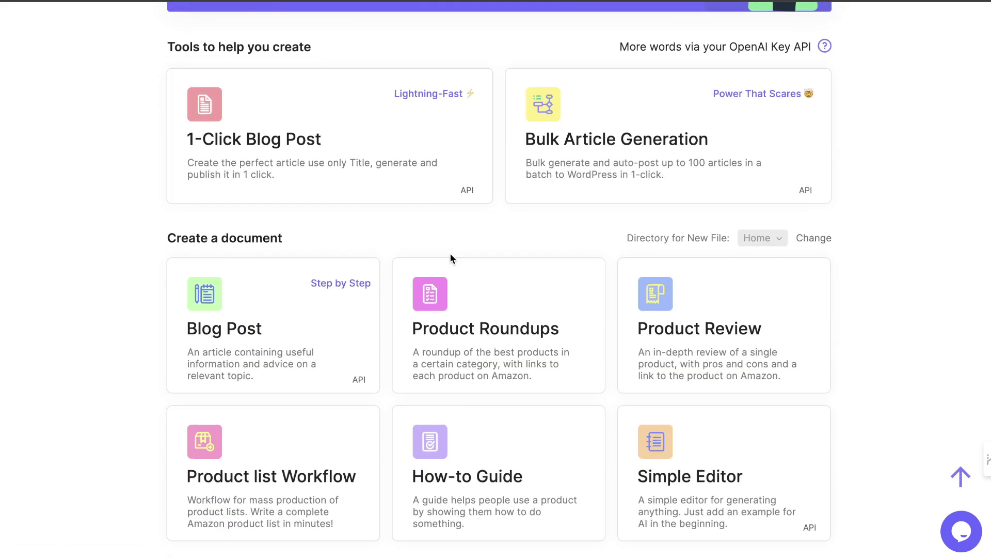
pyautogui.scroll(2, 451, 259)
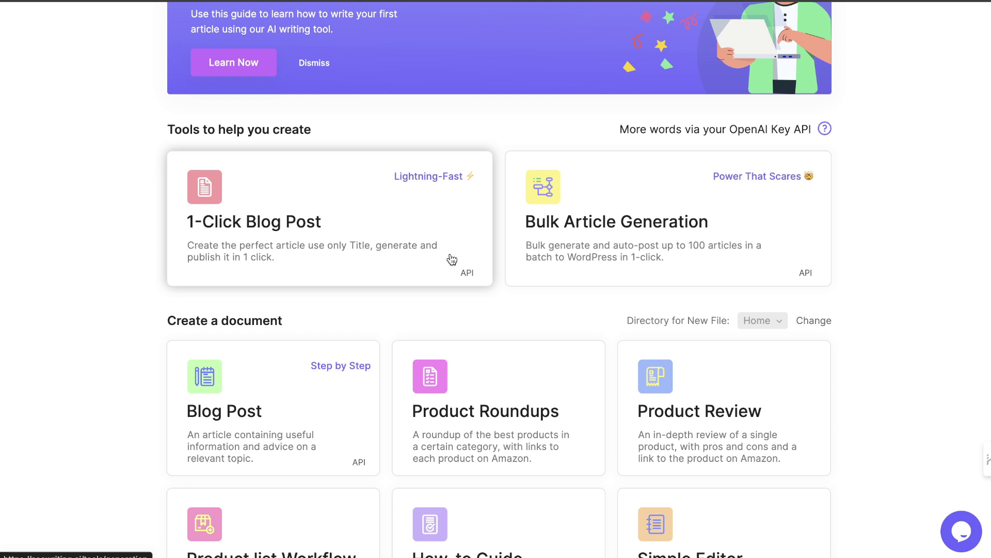
pyautogui.scroll(-1, 480, 271)
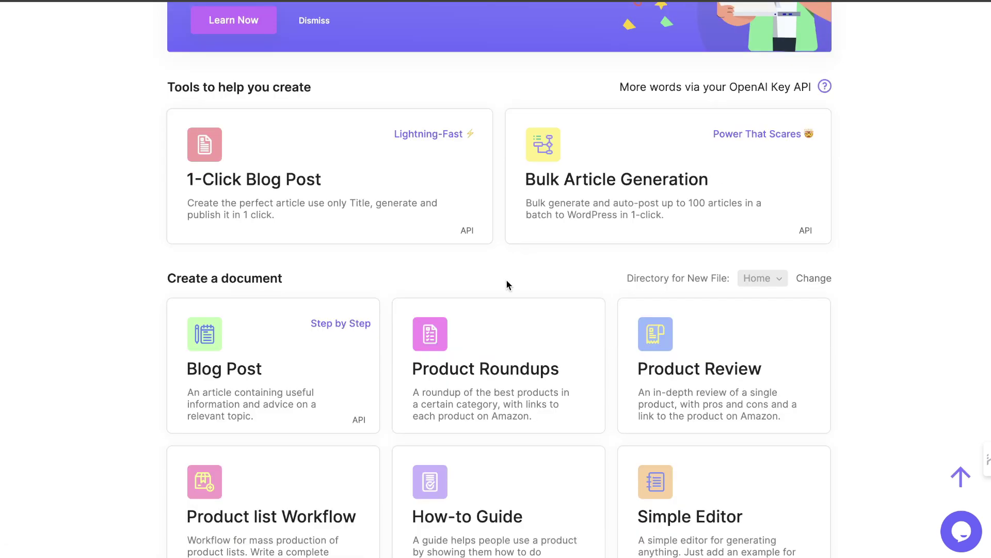
pyautogui.scroll(-1, 506, 281)
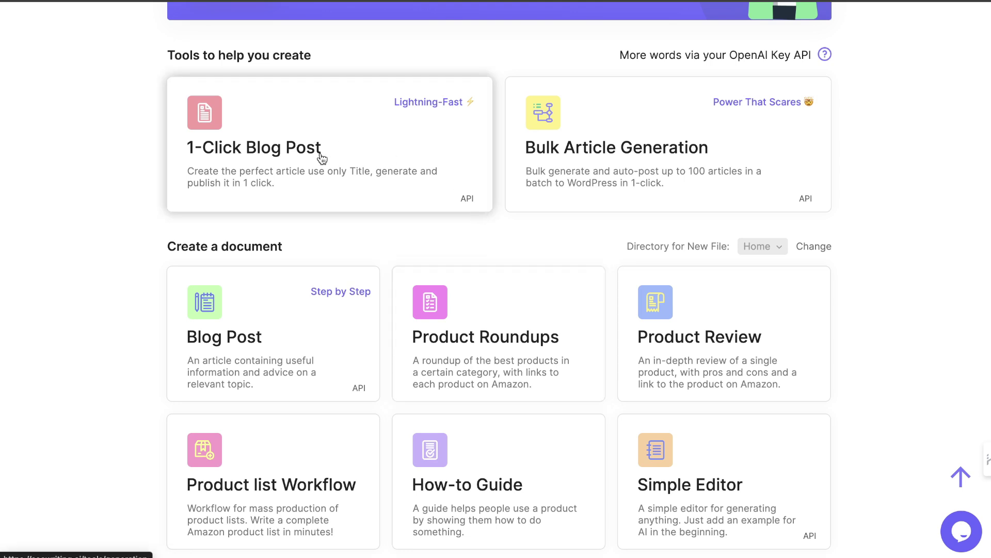
pyautogui.scroll(-3, 595, 195)
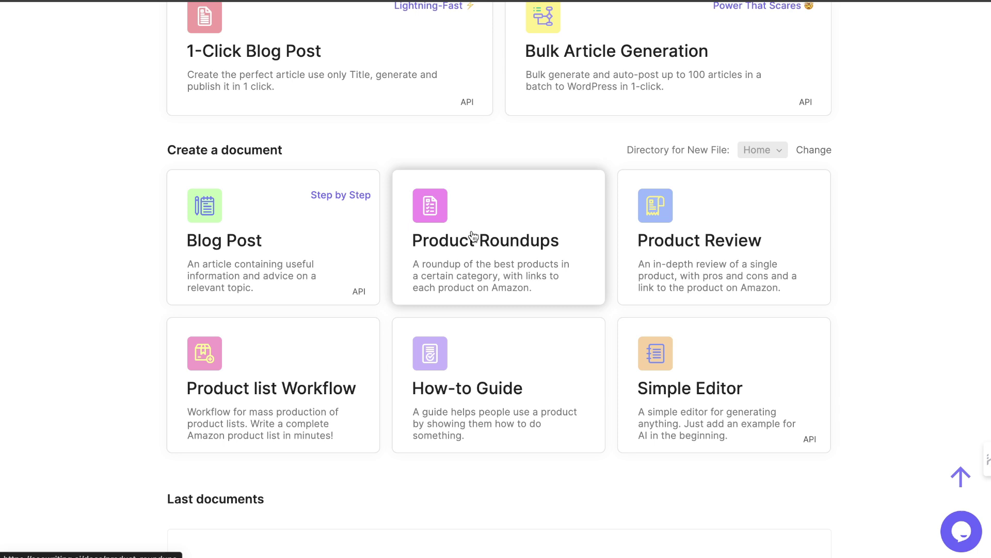
pyautogui.scroll(-1, 689, 287)
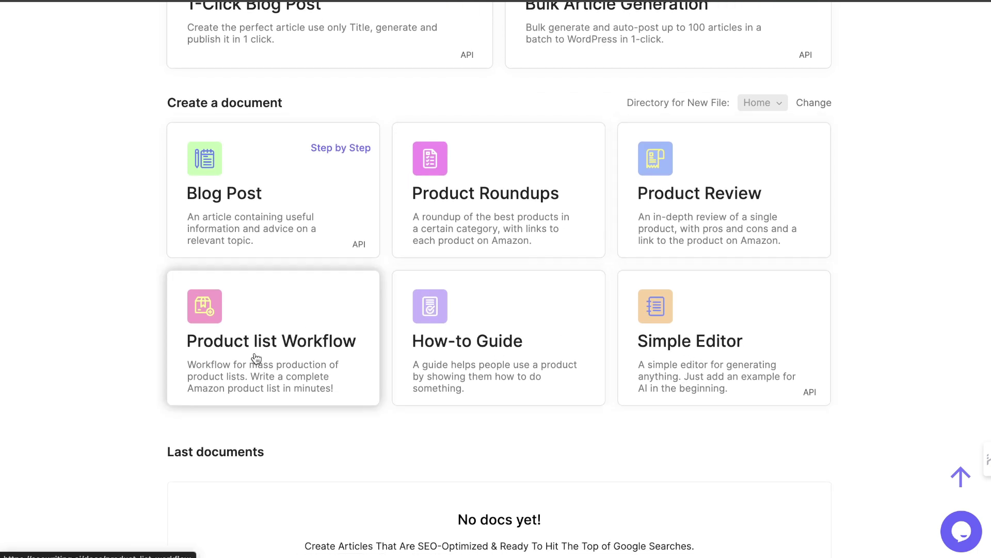
pyautogui.scroll(1, 309, 322)
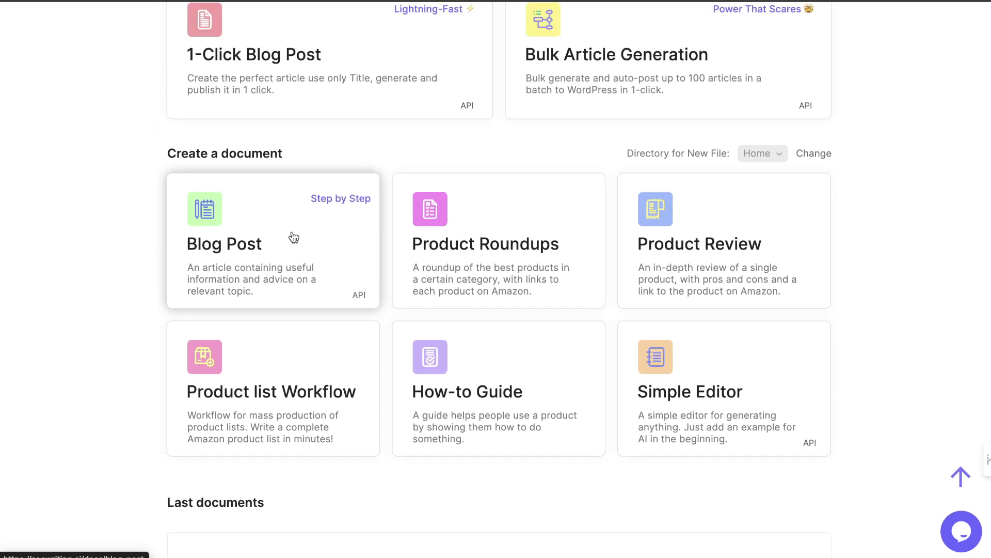
pyautogui.scroll(2, 398, 152)
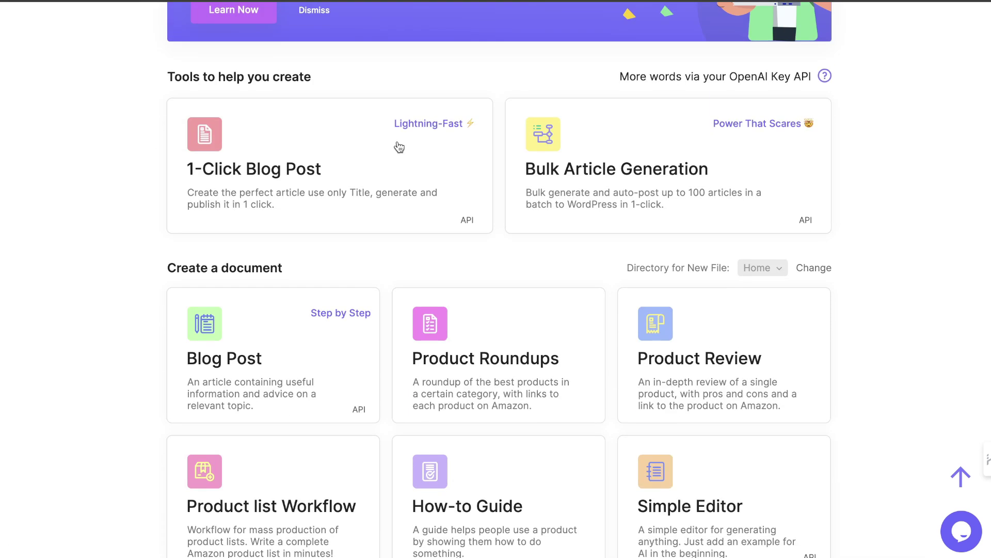
# - Start a 1-Click Blog Post using 'how to start and grow an ai saas company in 2023' as keyword and title
pyautogui.click(305, 155)
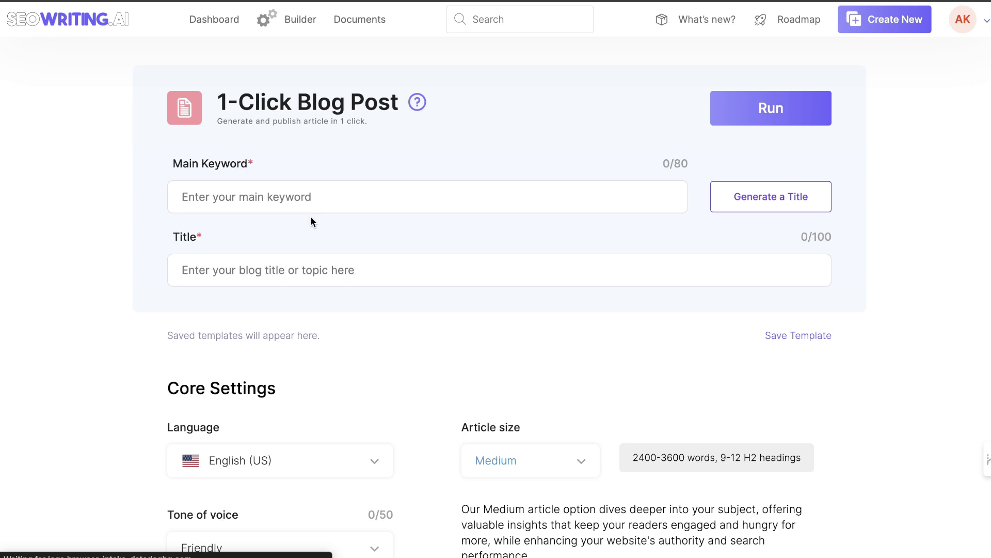
pyautogui.click(301, 204)
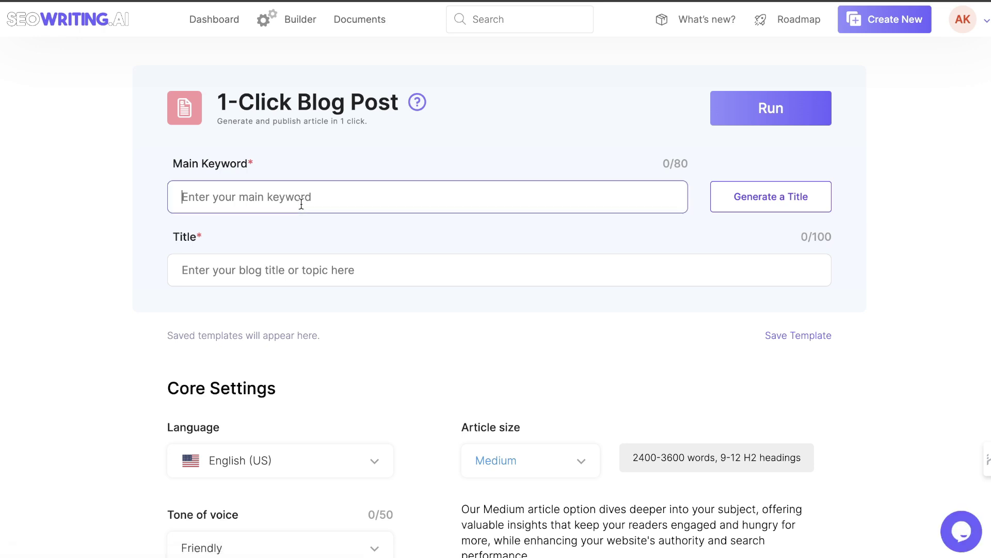
pyautogui.write('how to start and grow an ai saas company in 2023')
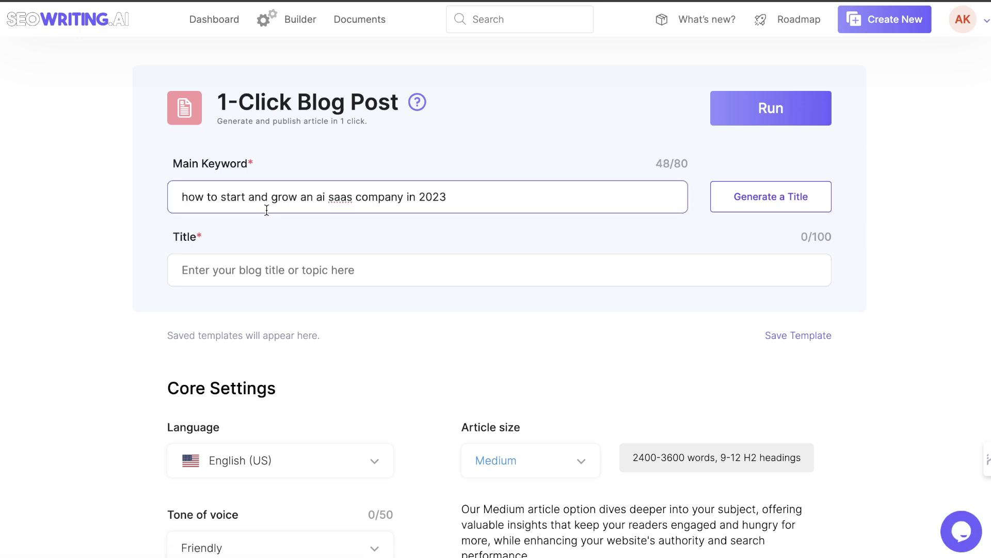
pyautogui.click(413, 201)
pyautogui.tripleClick(413, 201)
pyautogui.hotkey('ctrl', 'c')
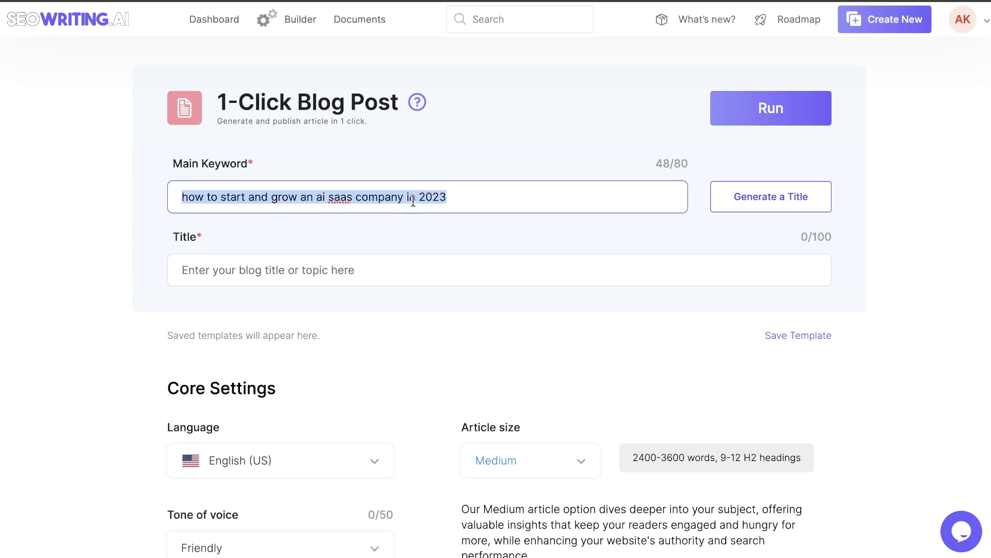
pyautogui.click(362, 279)
pyautogui.hotkey('ctrl', 'v')
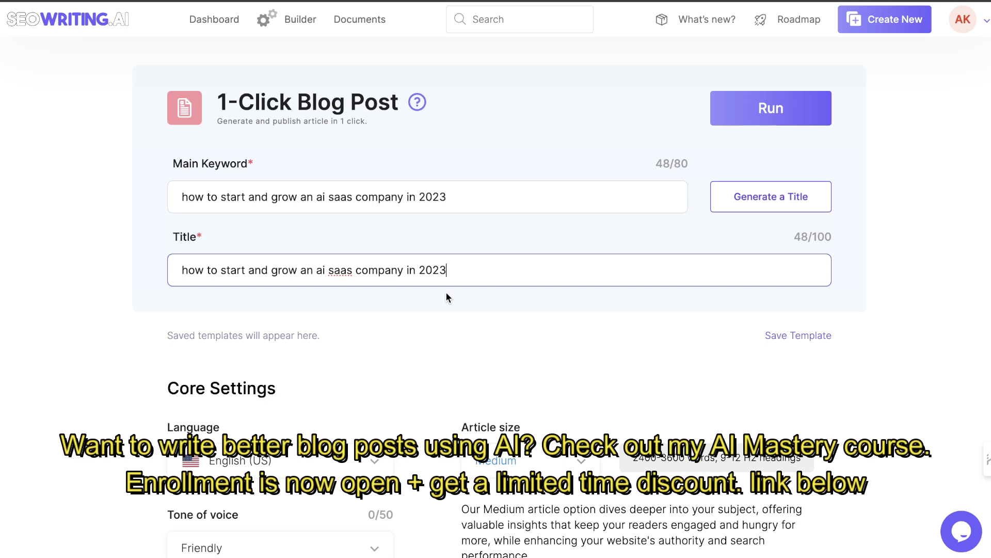
pyautogui.scroll(-1, 449, 293)
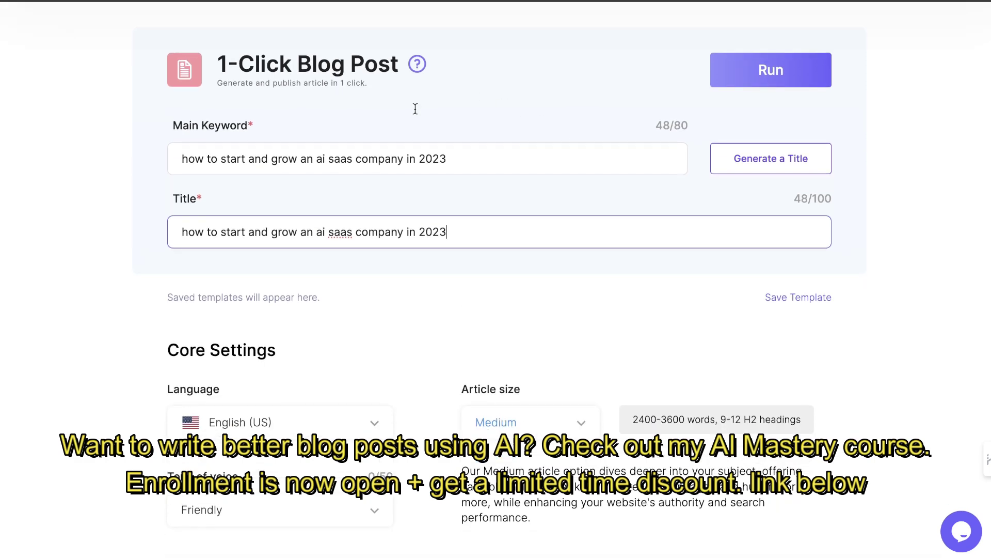
pyautogui.scroll(-3, 504, 194)
pyautogui.scroll(2, 504, 196)
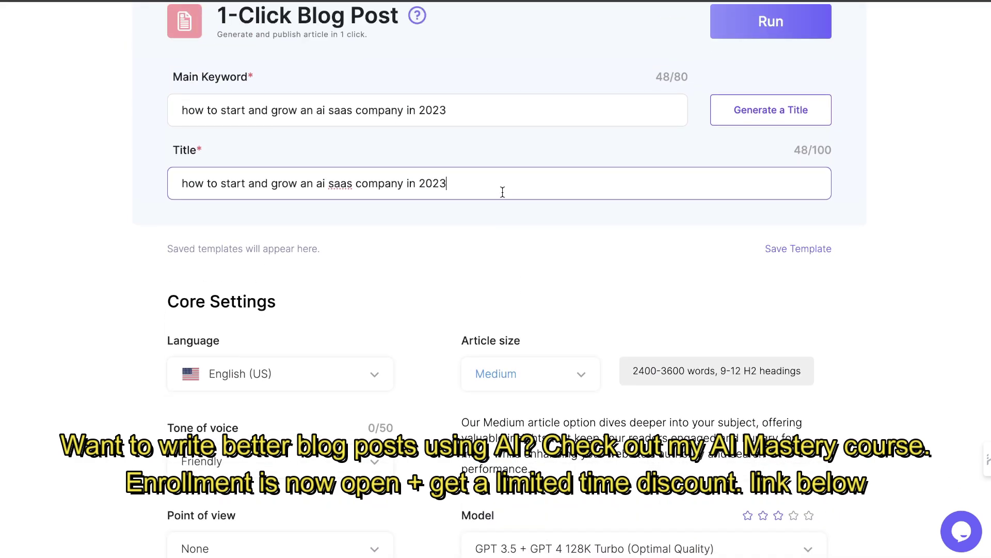
pyautogui.scroll(-2, 522, 250)
pyautogui.scroll(-1, 518, 256)
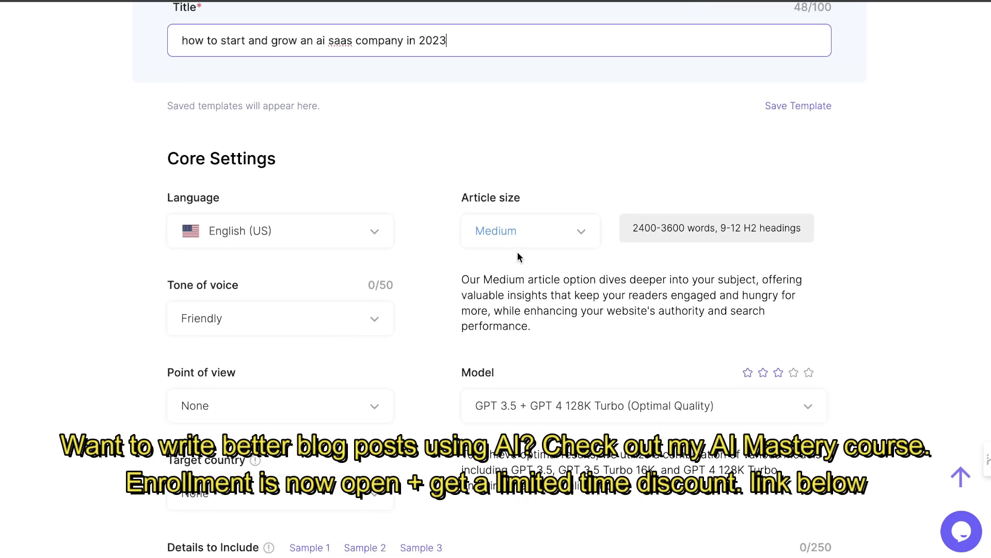
pyautogui.scroll(-1, 518, 257)
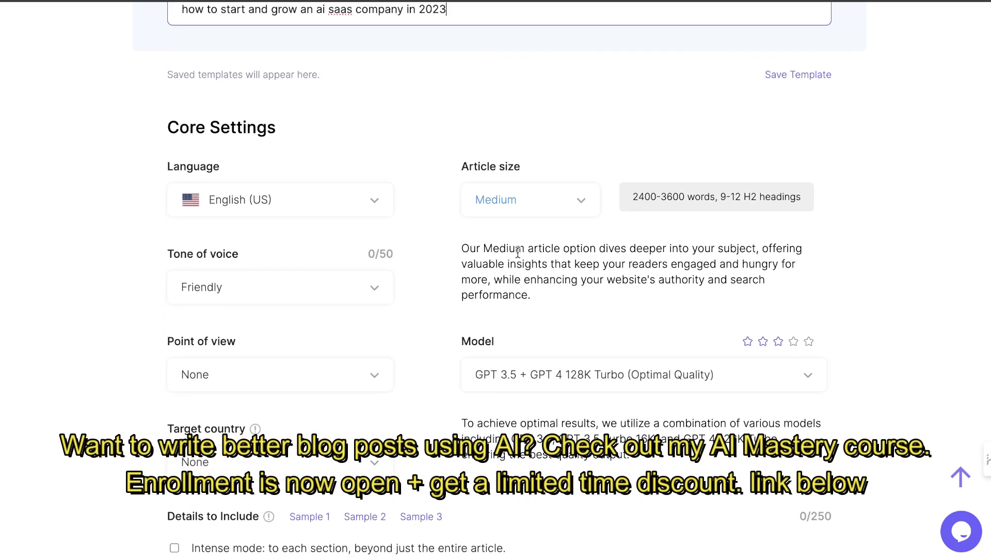
pyautogui.click(518, 213)
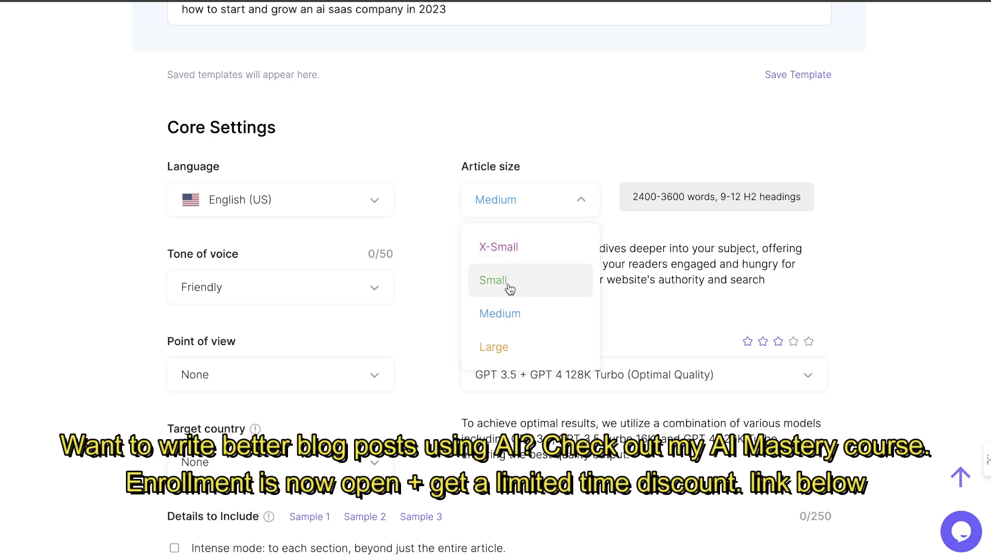
pyautogui.click(518, 320)
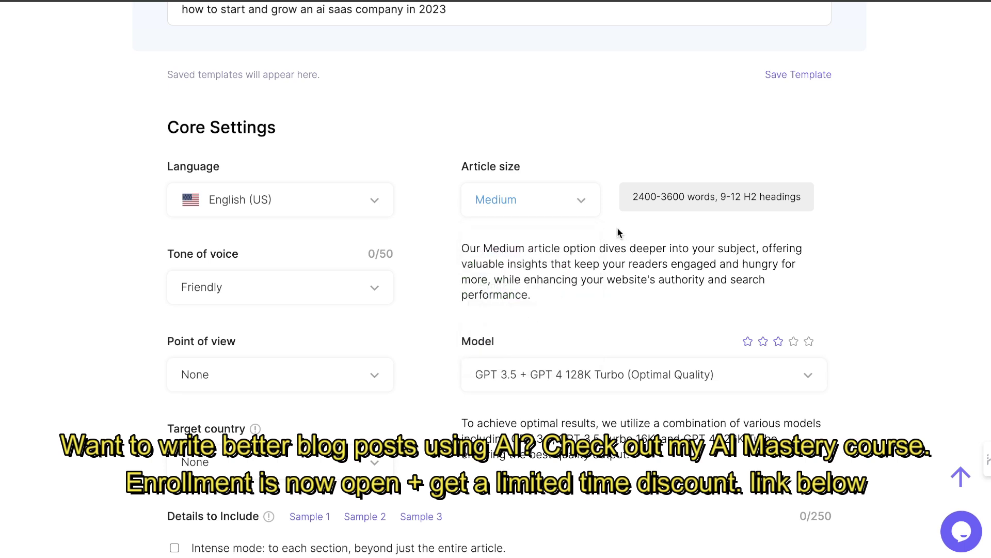
pyautogui.moveTo(632, 198); pyautogui.dragTo(688, 199)
pyautogui.scroll(-1, 686, 283)
pyautogui.click(642, 327)
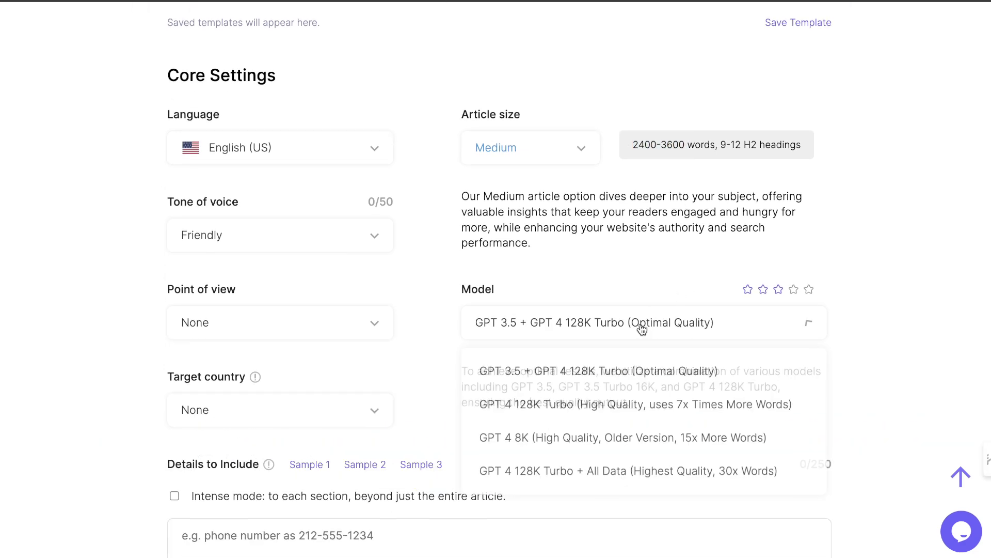
pyautogui.scroll(-4, 912, 280)
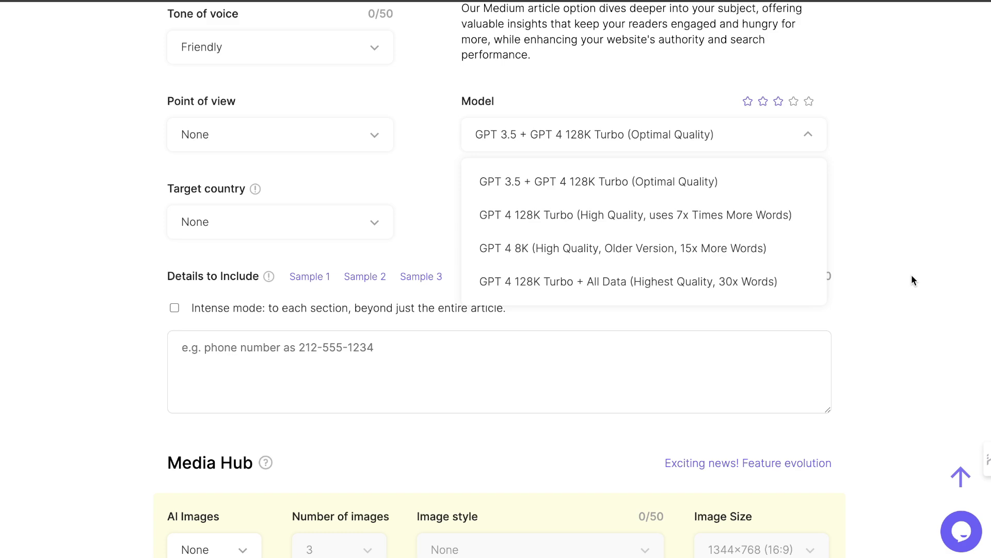
pyautogui.scroll(-15, 912, 280)
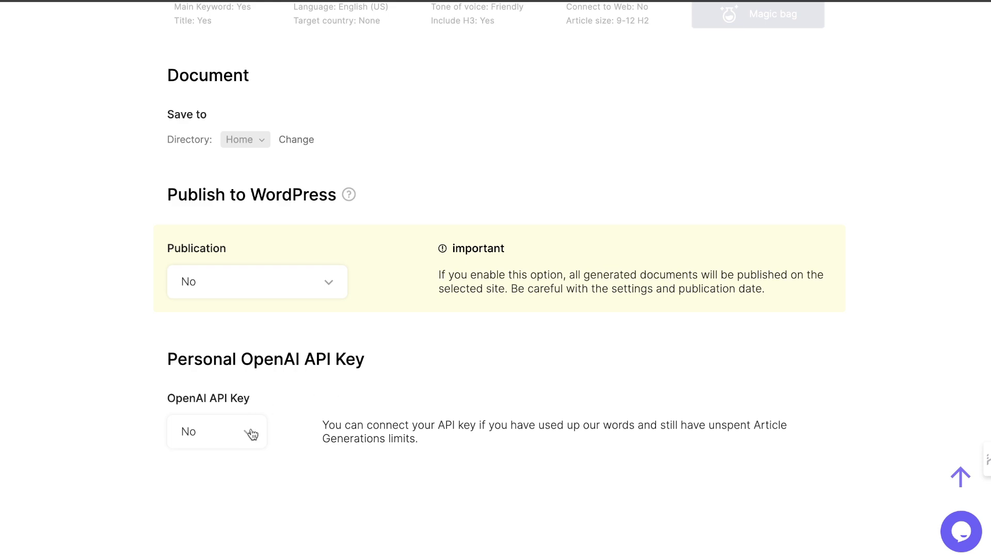
# - Choose the GPT 4 128K Turbo + All Data (Highest Quality, 30x Words) model in Core Settings
pyautogui.scroll(12, 432, 351)
pyautogui.scroll(15, 433, 351)
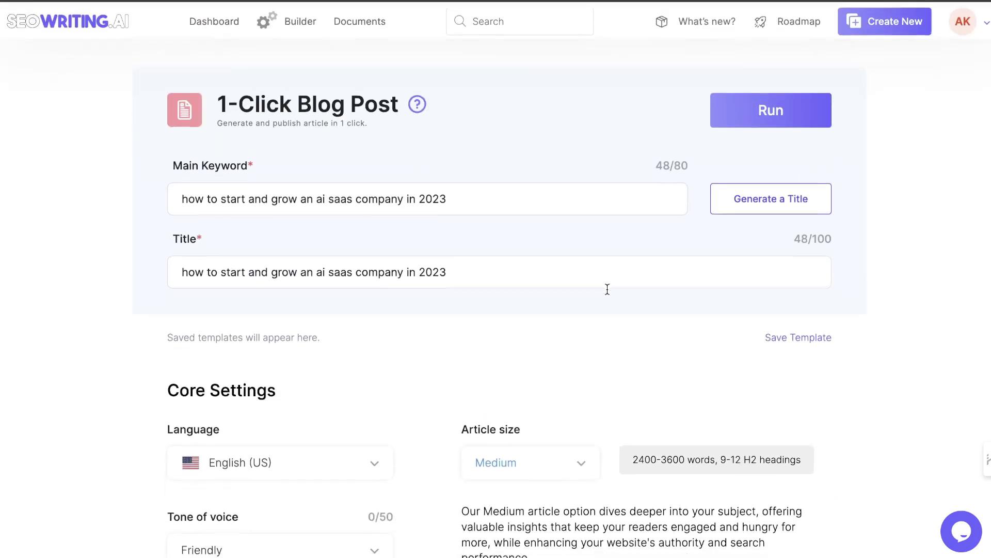
pyautogui.scroll(-2, 606, 288)
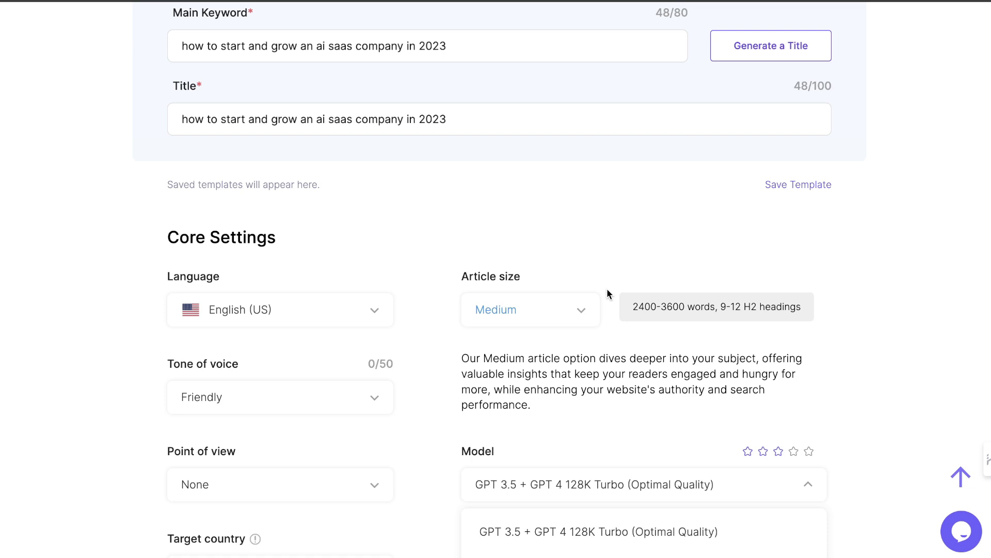
pyautogui.scroll(-3, 606, 293)
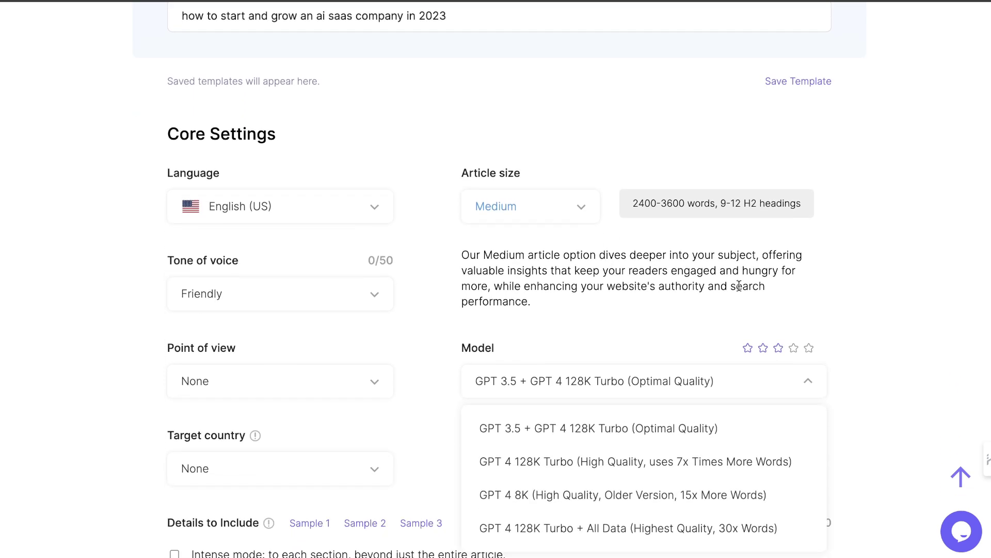
pyautogui.scroll(7, 739, 286)
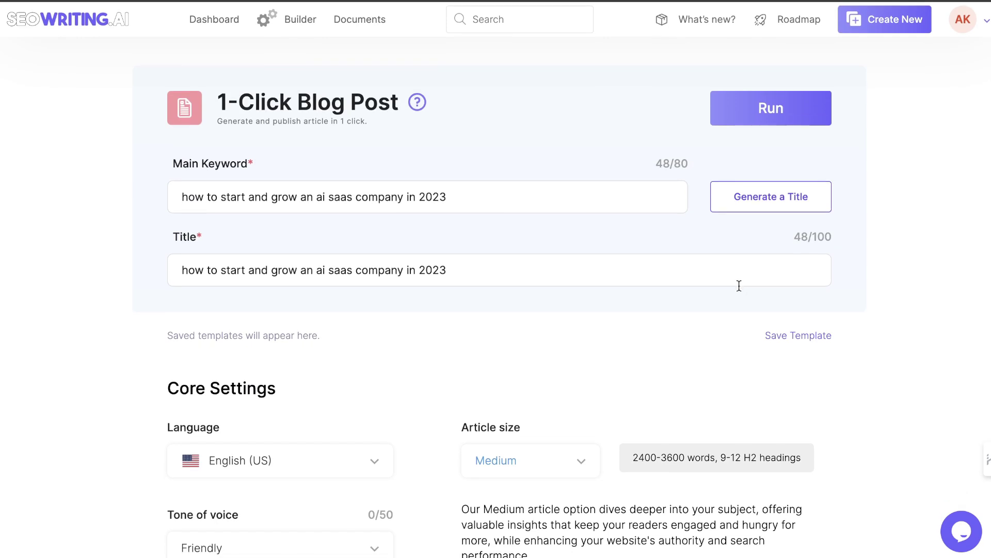
pyautogui.scroll(-8, 739, 286)
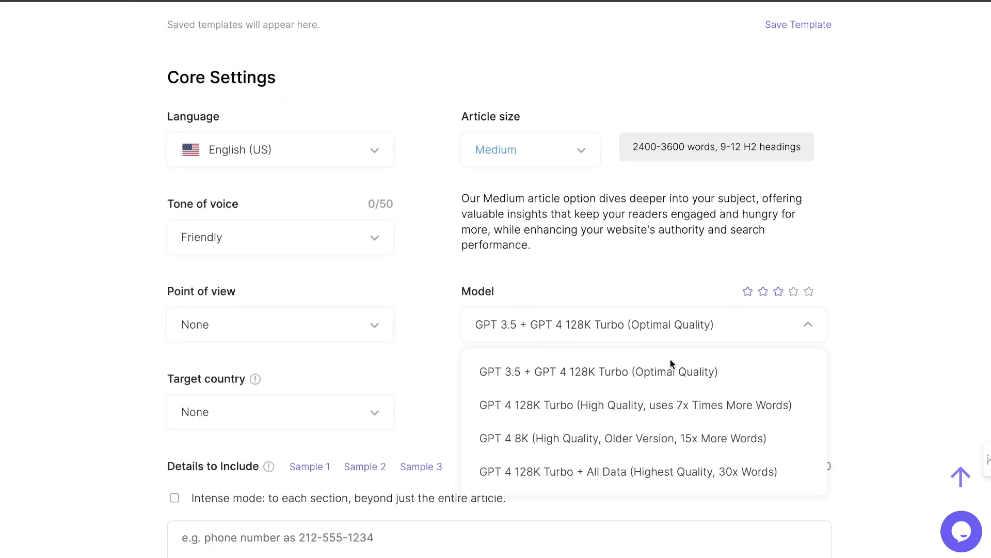
pyautogui.scroll(-1, 679, 447)
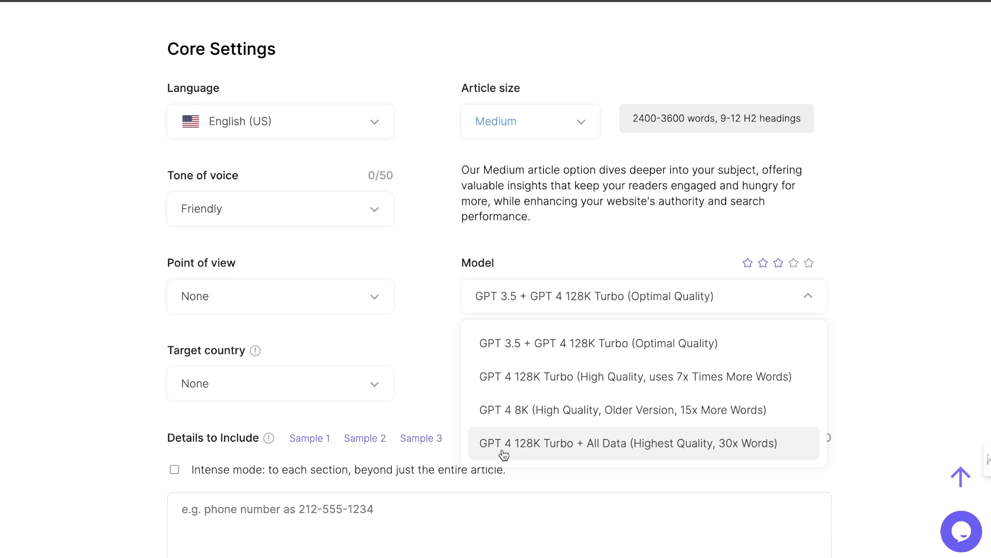
pyautogui.click(558, 444)
# - Highlight the new model's description and its cost-and-quality sentence
pyautogui.moveTo(642, 376); pyautogui.dragTo(454, 346)
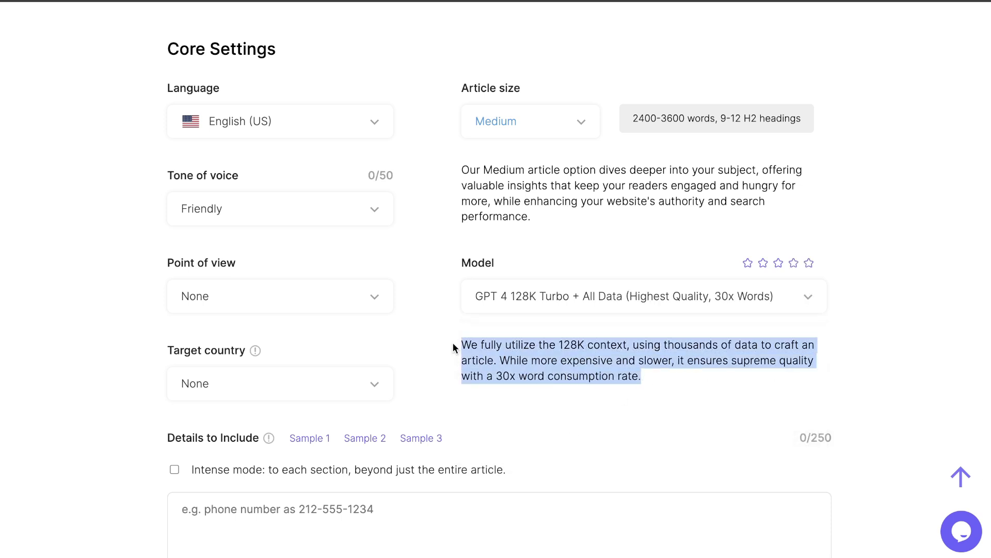
pyautogui.click(641, 342)
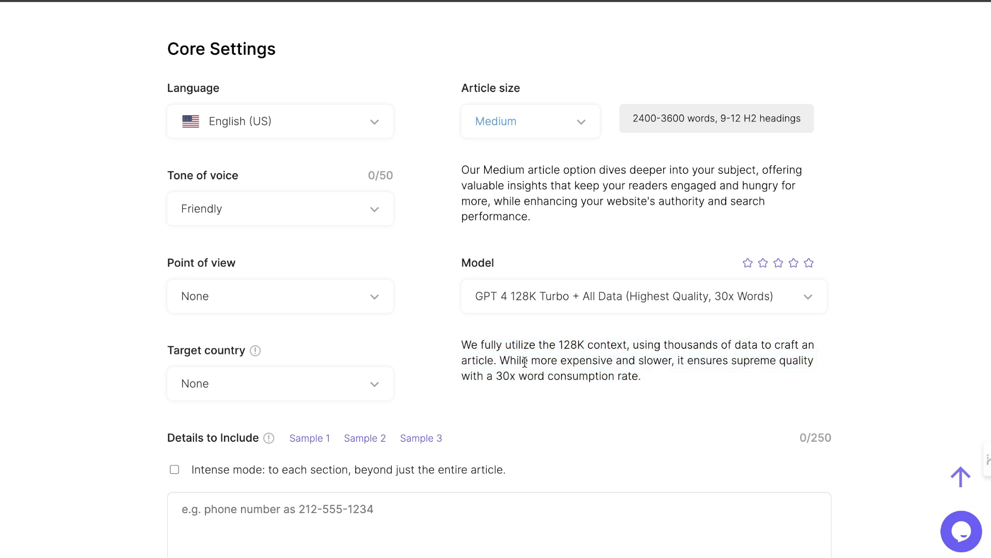
pyautogui.moveTo(500, 362); pyautogui.dragTo(654, 379)
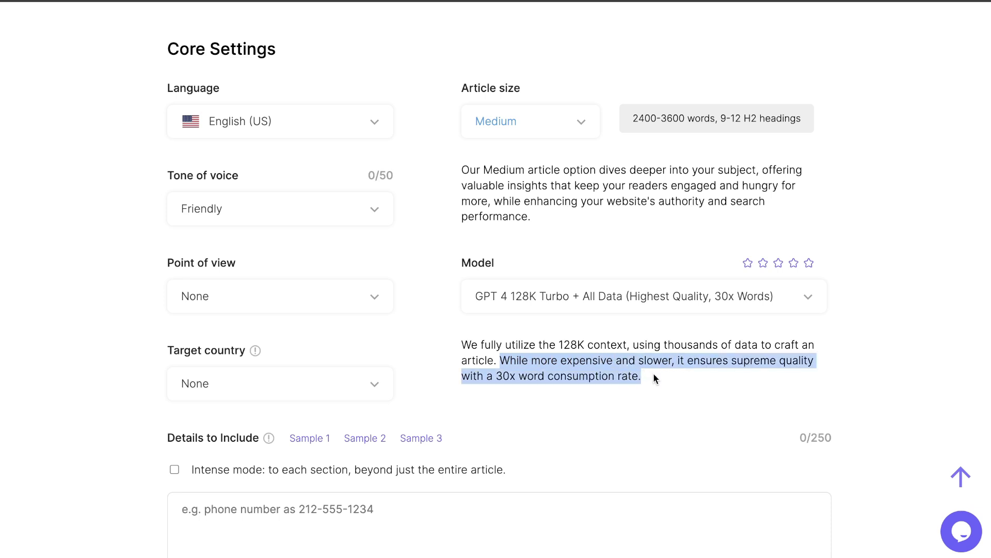
pyautogui.click(665, 383)
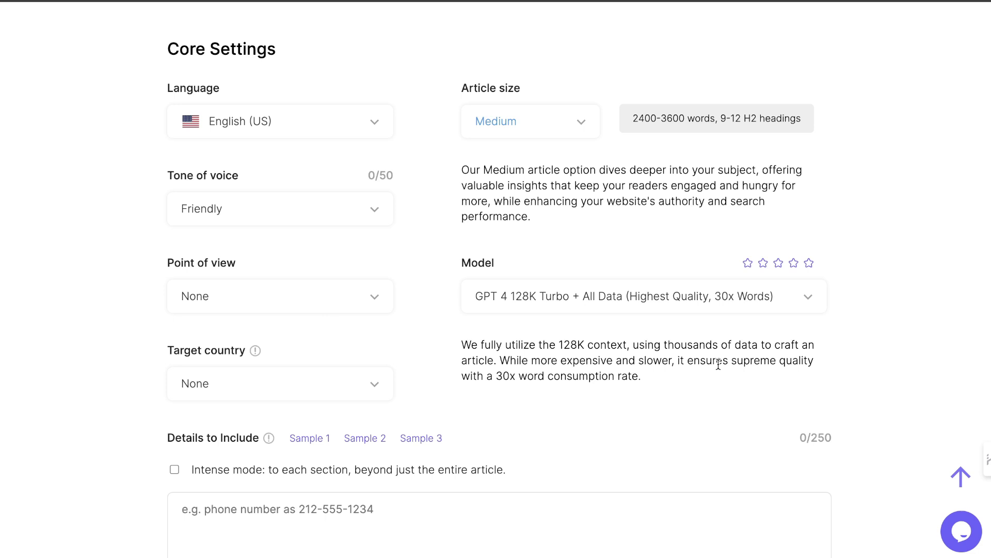
# - Set Tone of voice to Professional and keep Point of view as None
pyautogui.scroll(-1, 718, 364)
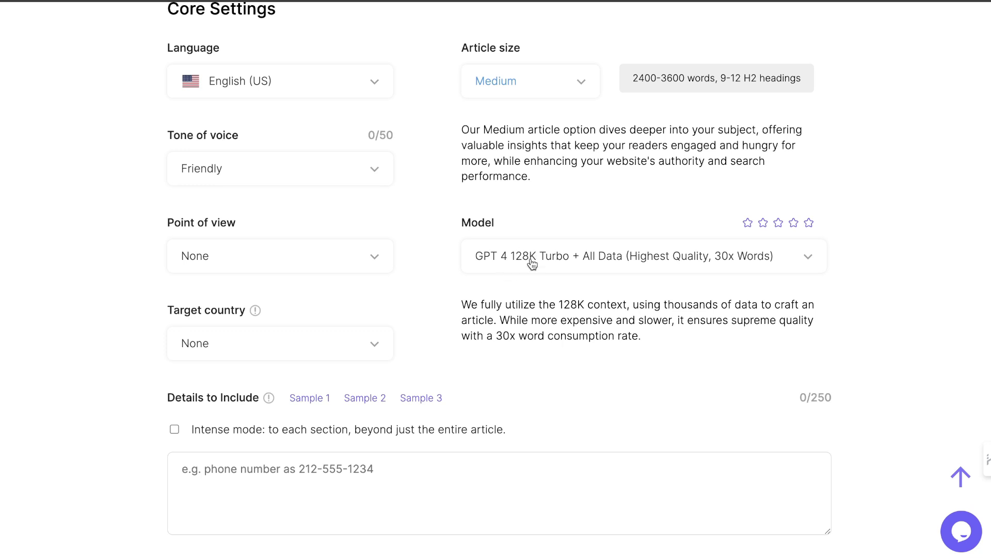
pyautogui.scroll(2, 578, 293)
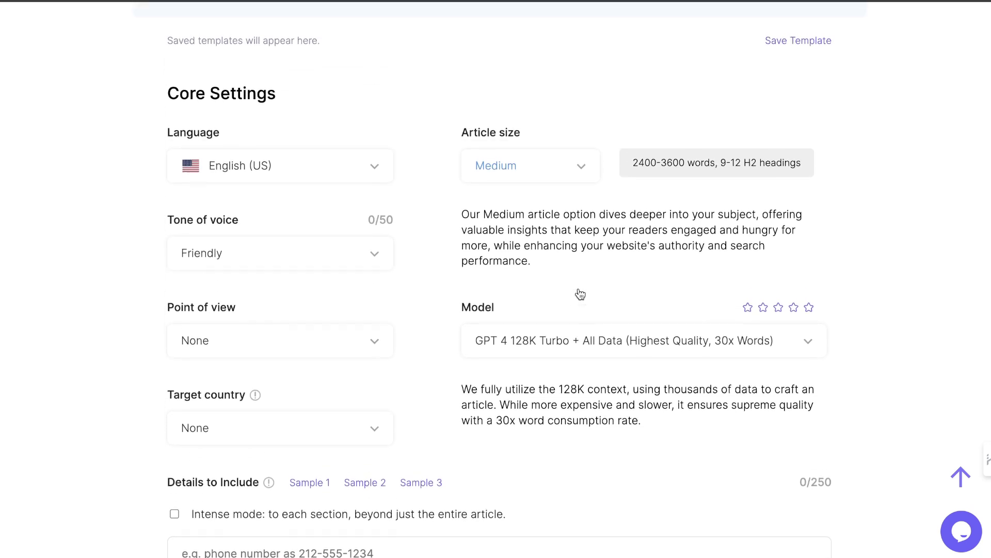
pyautogui.click(263, 273)
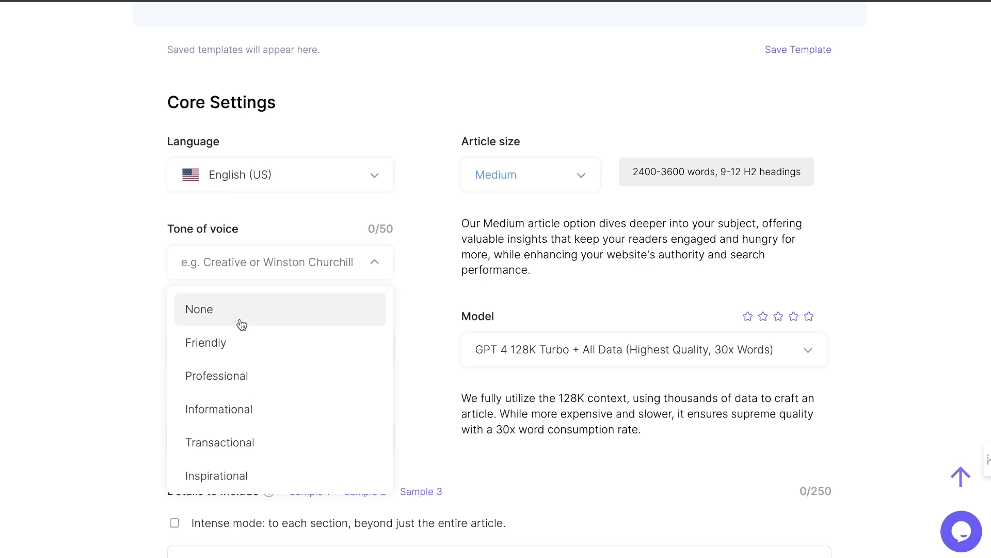
pyautogui.click(240, 386)
pyautogui.scroll(-1, 241, 385)
pyautogui.click(226, 316)
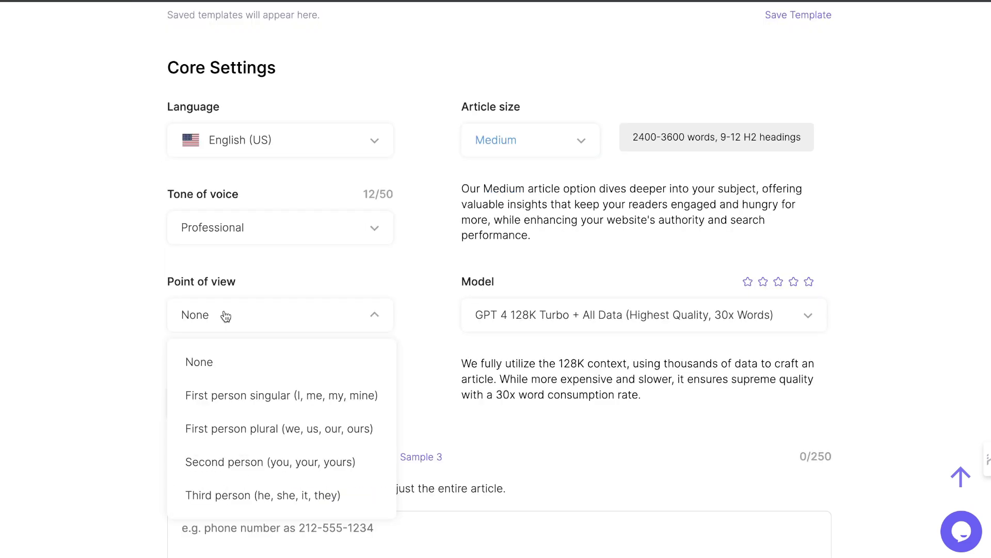
pyautogui.click(224, 314)
pyautogui.scroll(-3, 122, 292)
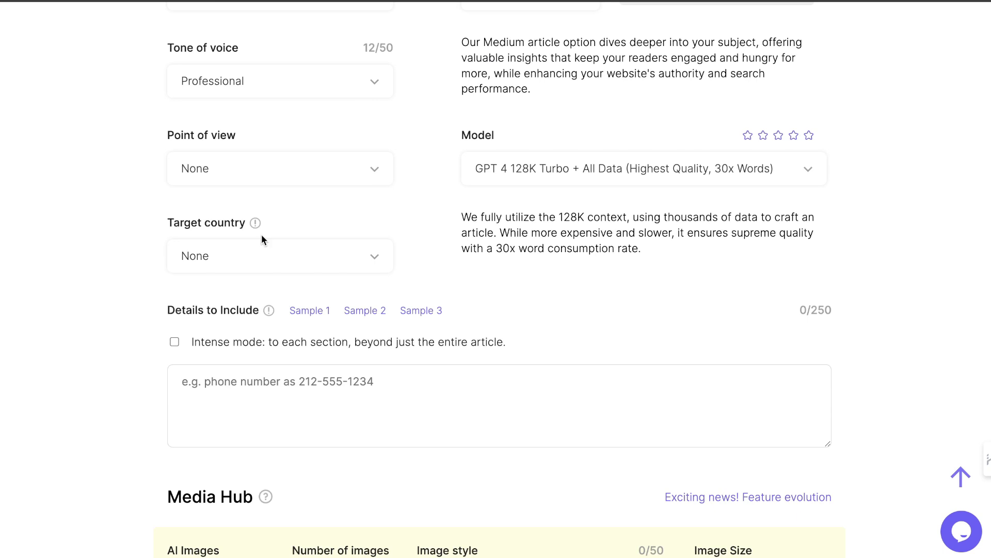
pyautogui.scroll(-1, 265, 258)
pyautogui.click(343, 363)
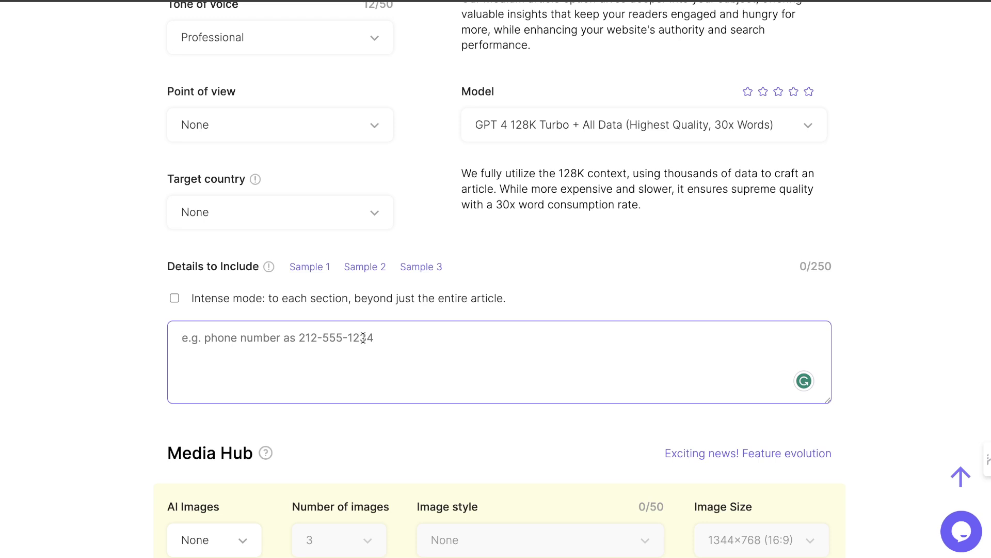
pyautogui.write('download our free ai saas 2023 checklist at www.aisaaschecklist.com')
pyautogui.hotkey('ctrl', 'a')
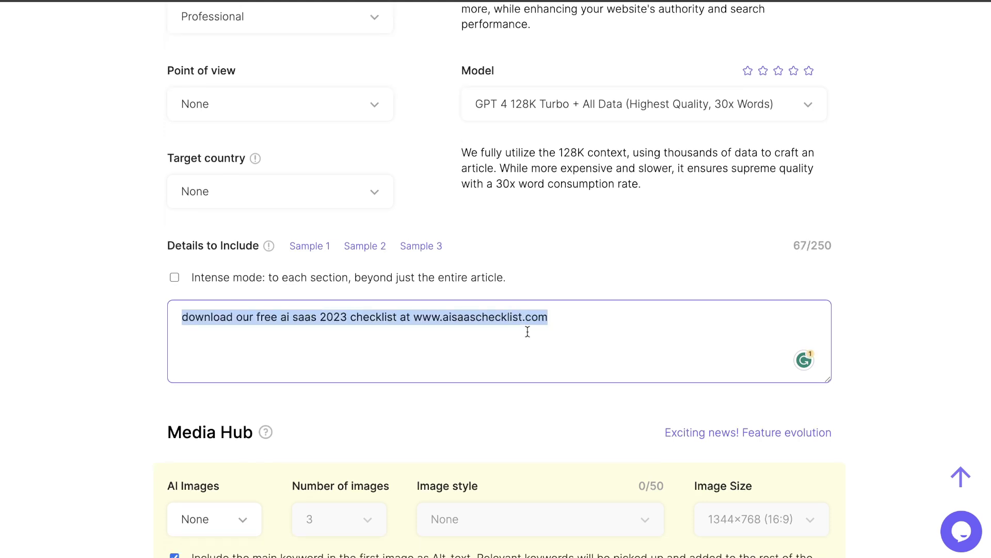
pyautogui.click(549, 323)
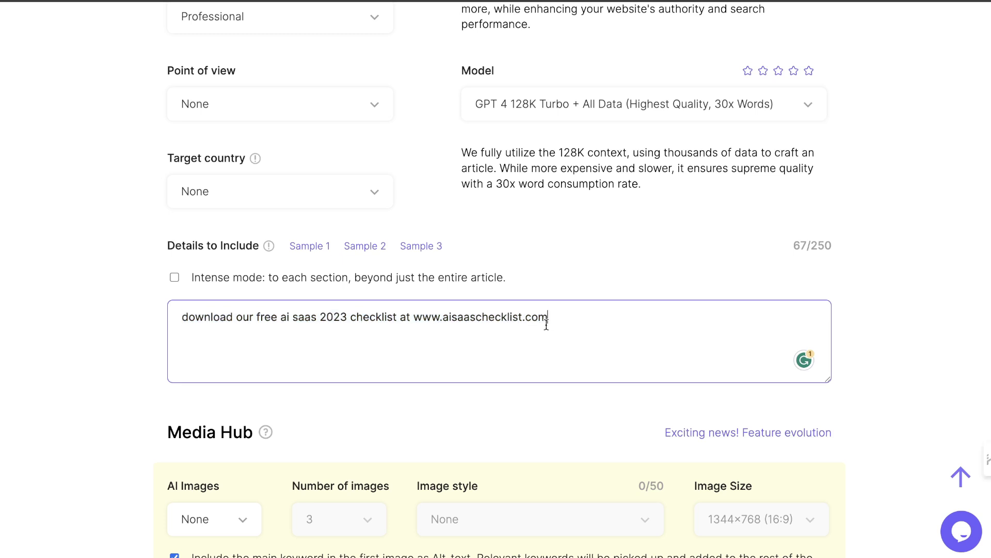
pyautogui.keyDown('shift'); pyautogui.click(189, 317); pyautogui.keyUp('shift')
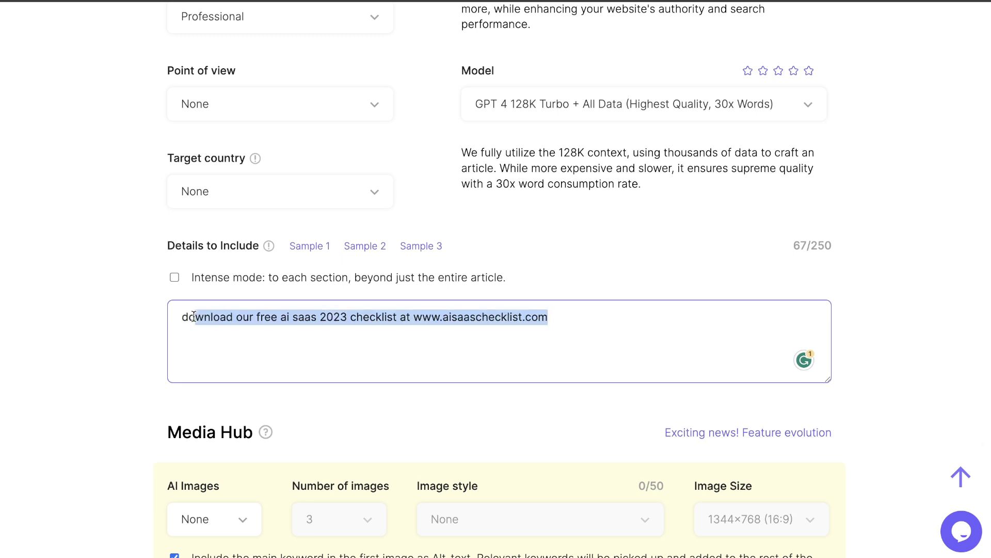
pyautogui.click(373, 345)
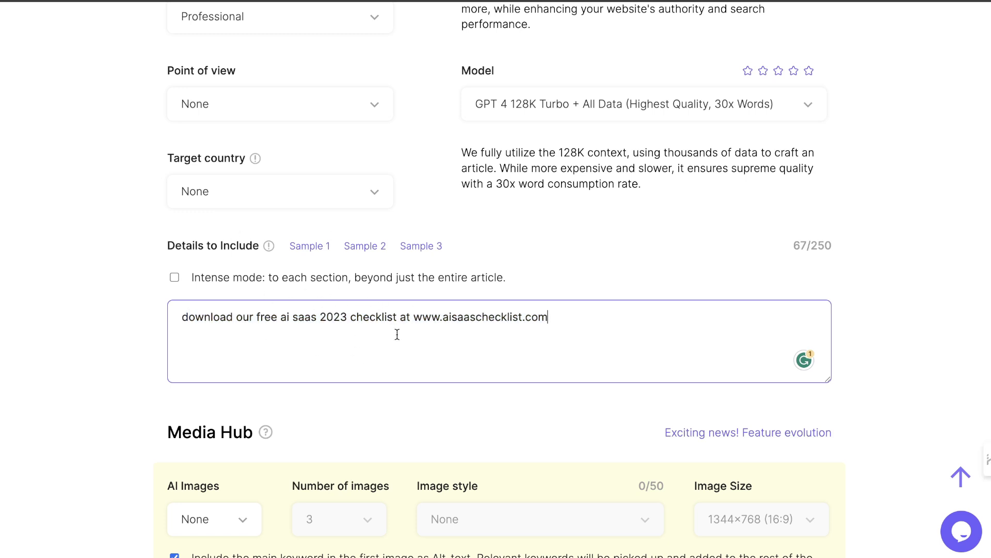
pyautogui.scroll(-1, 400, 338)
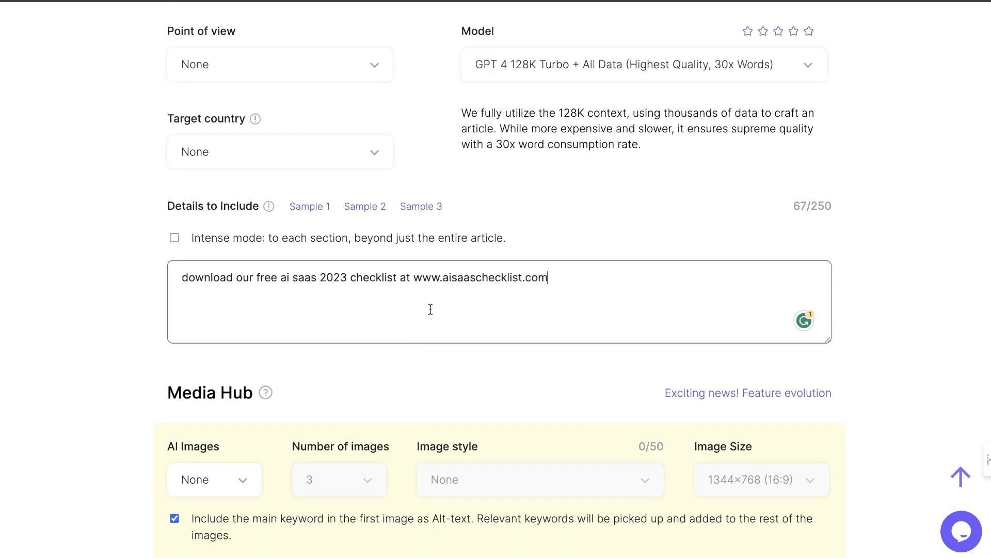
pyautogui.scroll(-1, 444, 332)
pyautogui.scroll(-3, 444, 332)
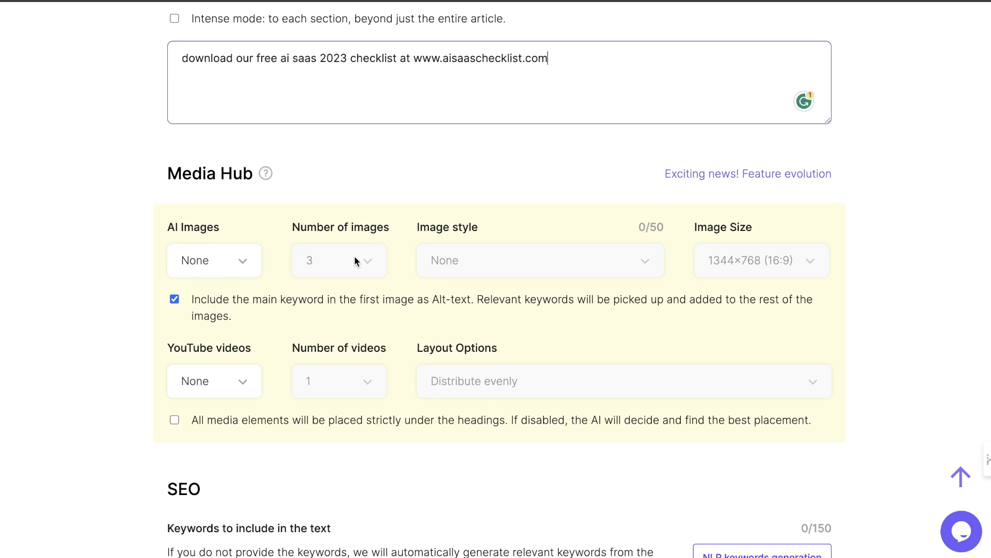
# - Turn AI Images on with 2 images in Photo style
pyautogui.click(225, 267)
pyautogui.click(196, 341)
pyautogui.click(343, 266)
pyautogui.click(341, 358)
pyautogui.click(473, 263)
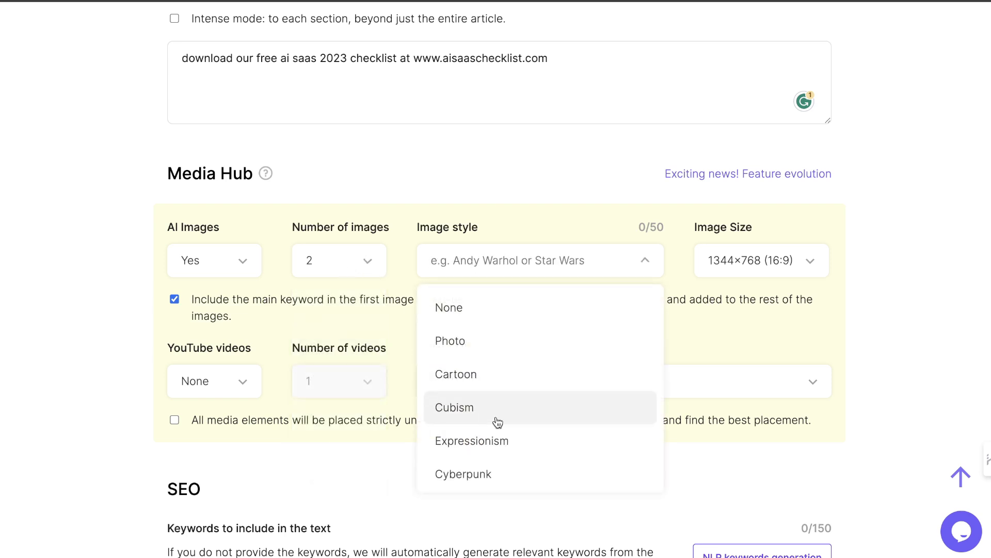
pyautogui.click(513, 348)
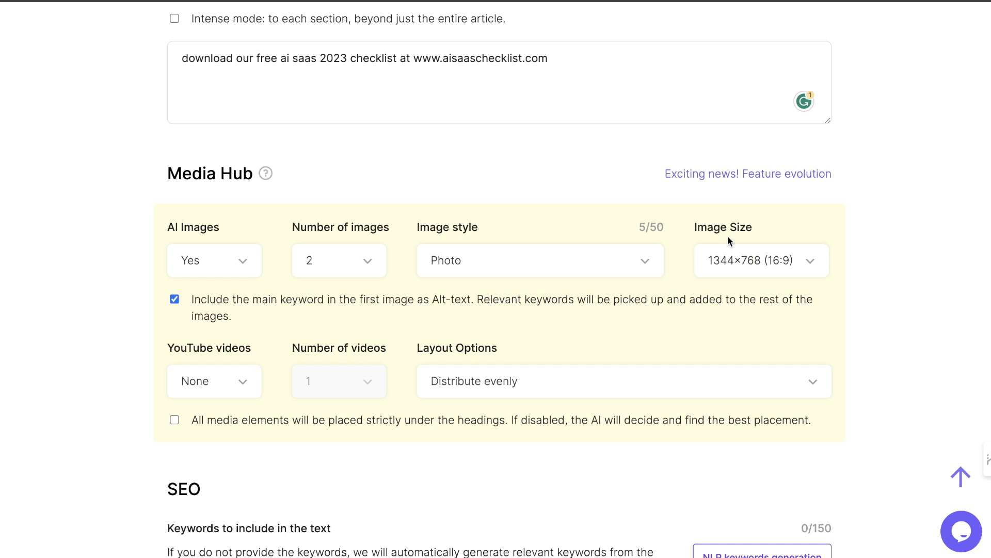
# - Turn YouTube videos on with the Alternate image and video layout
pyautogui.scroll(-1, 688, 352)
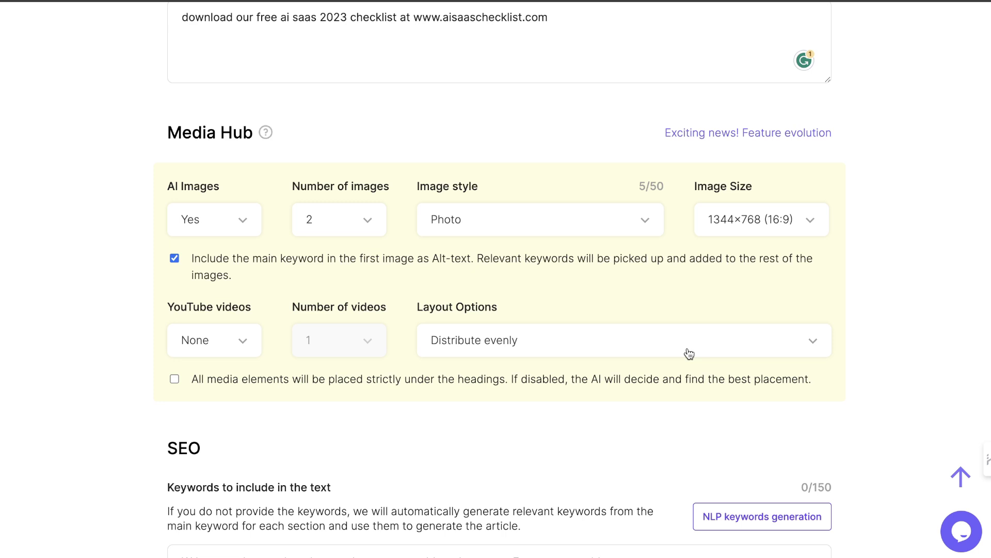
pyautogui.click(245, 339)
pyautogui.click(207, 419)
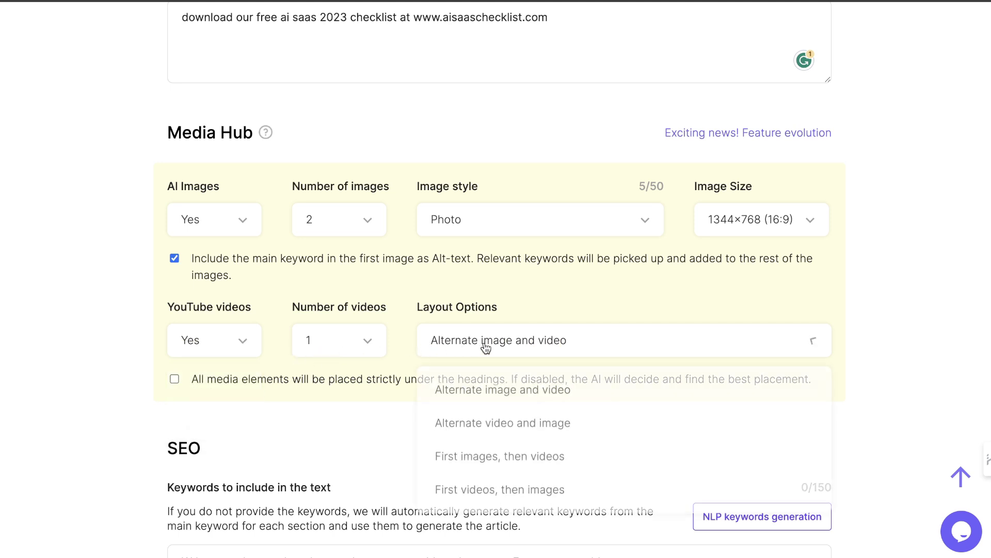
pyautogui.click(499, 293)
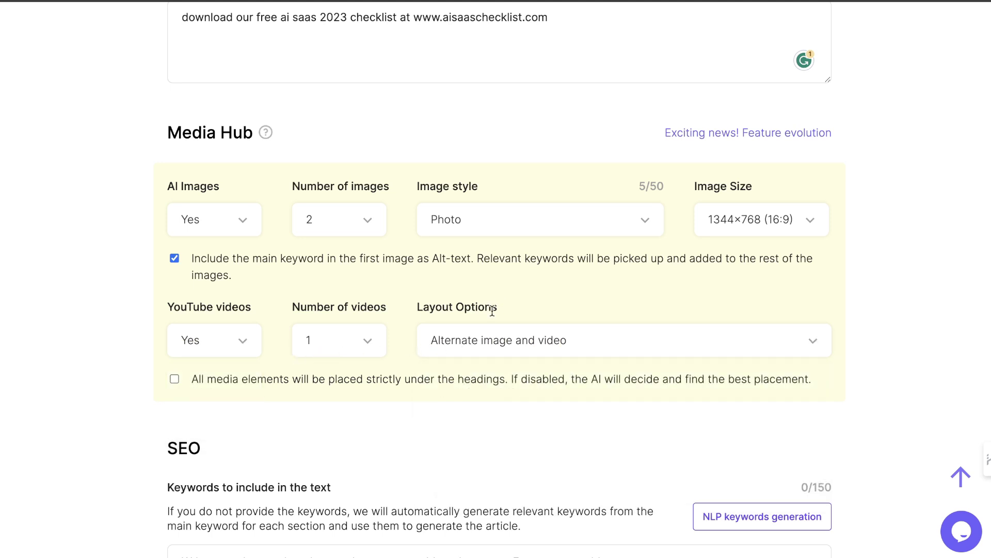
pyautogui.scroll(-1, 492, 310)
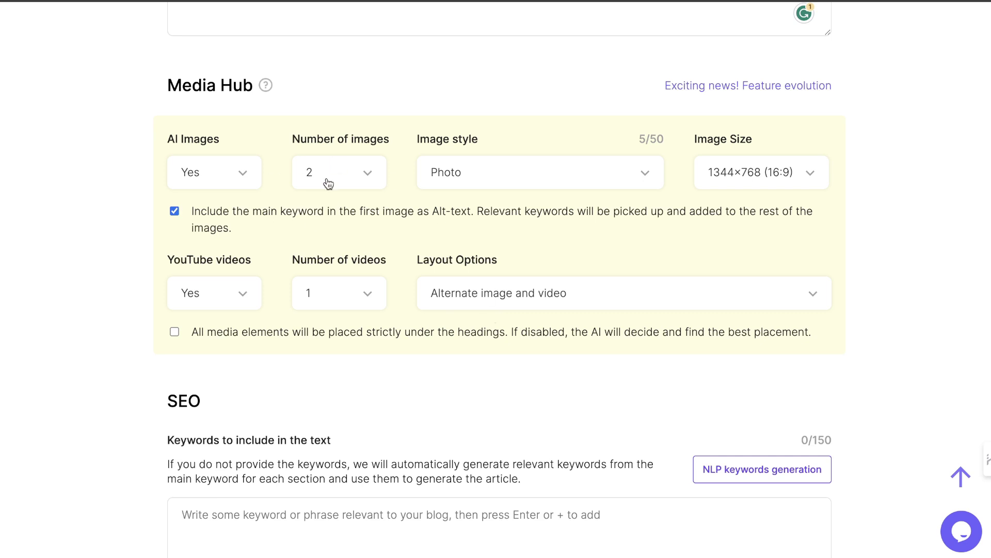
pyautogui.scroll(-1, 333, 306)
pyautogui.scroll(-3, 488, 327)
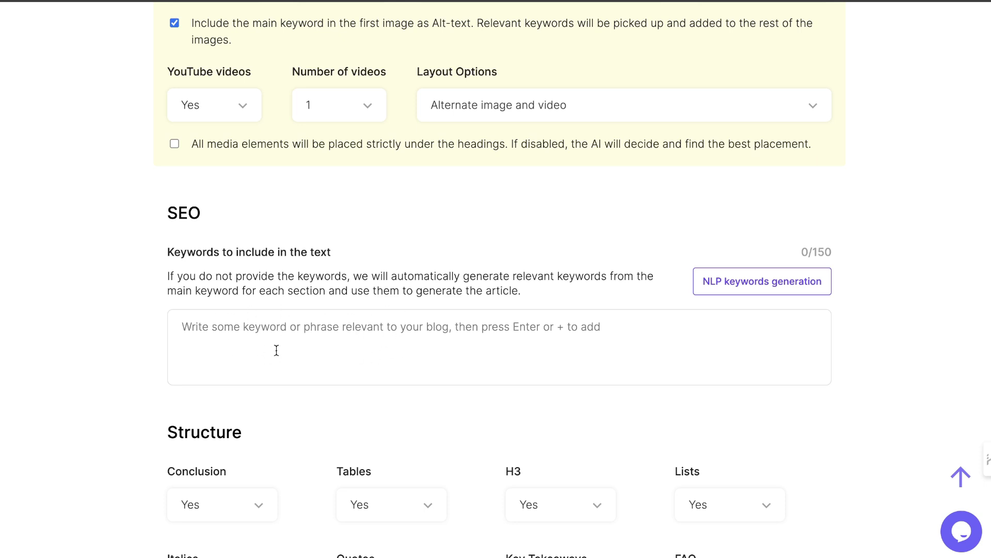
# - Run NLP keywords generation to list ten SEO keywords, ending with 'ai saas trends 2023'
pyautogui.click(730, 285)
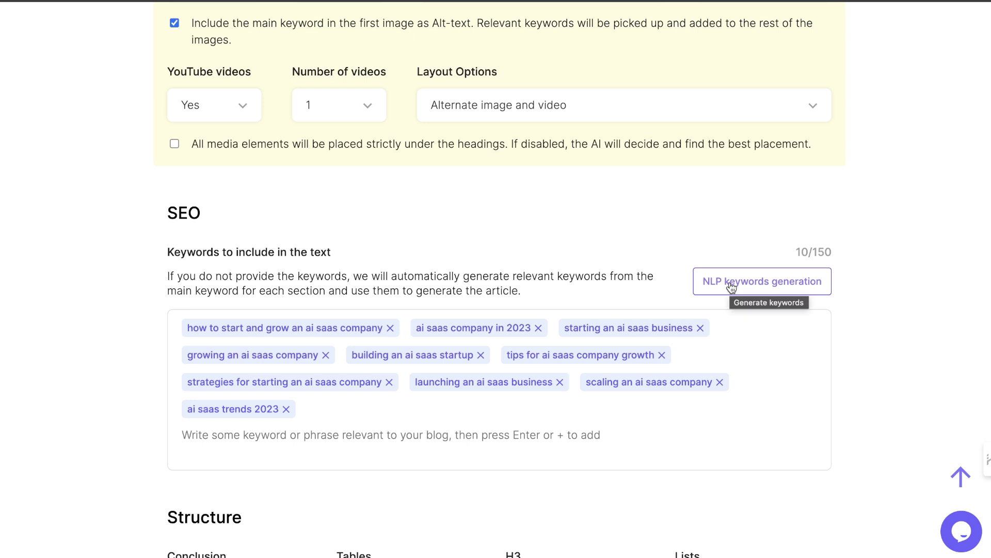
pyautogui.scroll(-1, 609, 214)
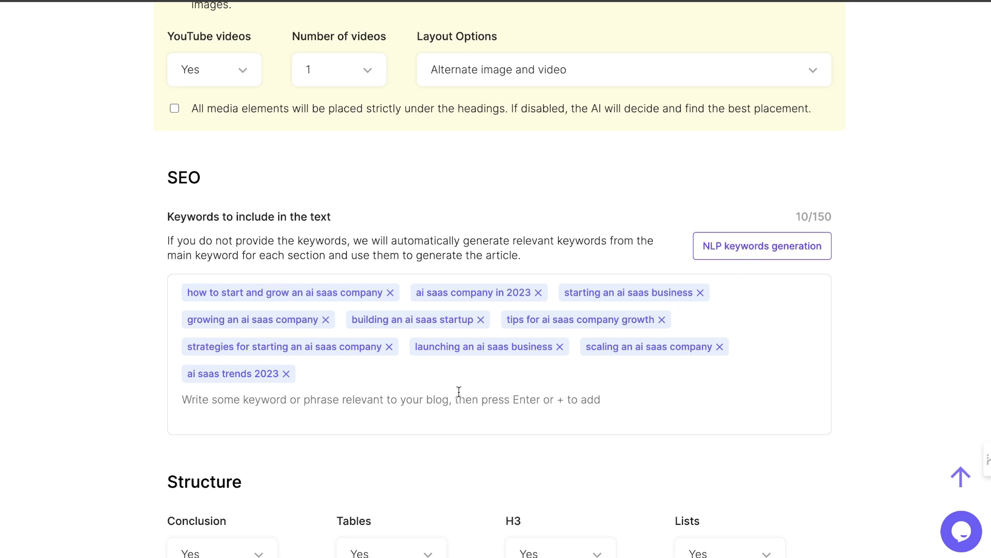
pyautogui.scroll(-6, 458, 391)
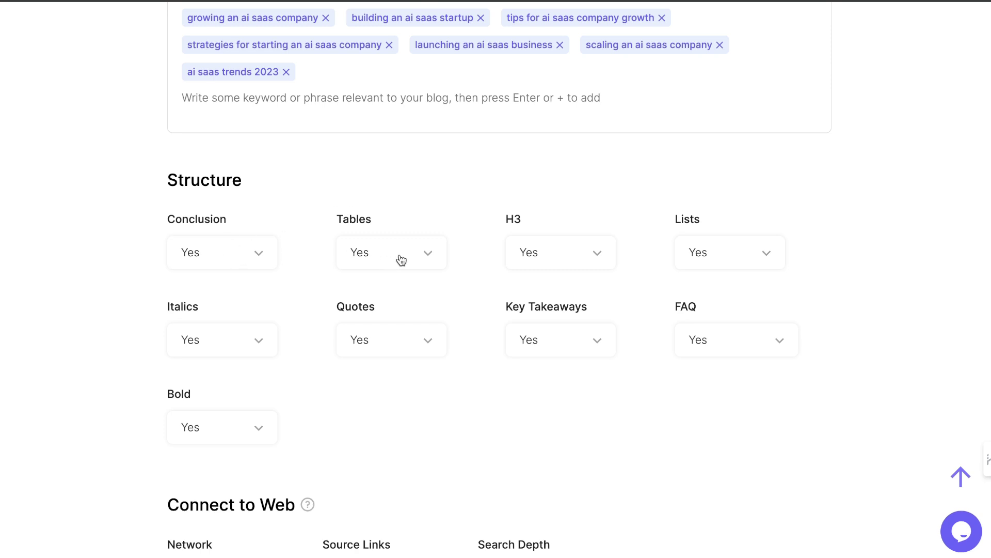
pyautogui.scroll(-1, 706, 270)
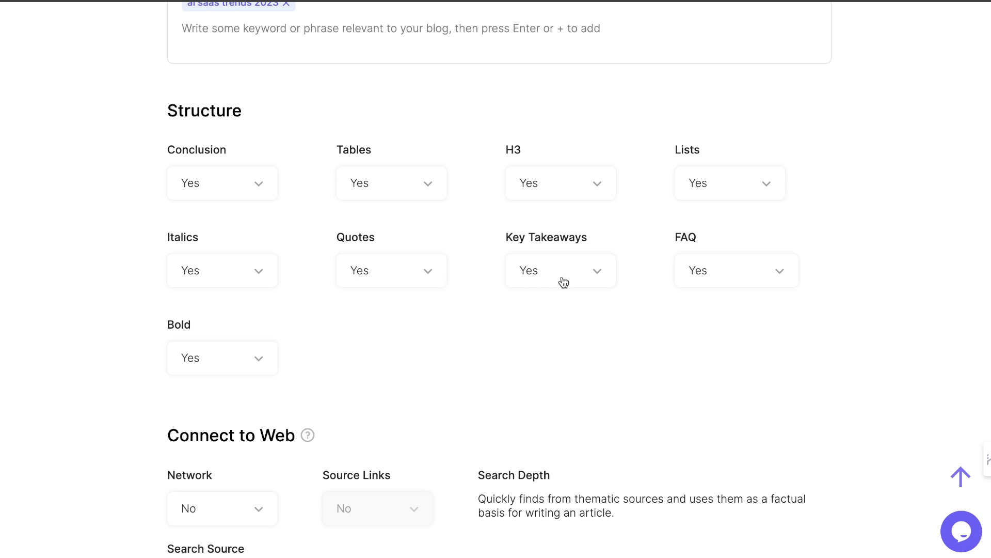
pyautogui.scroll(-3, 501, 339)
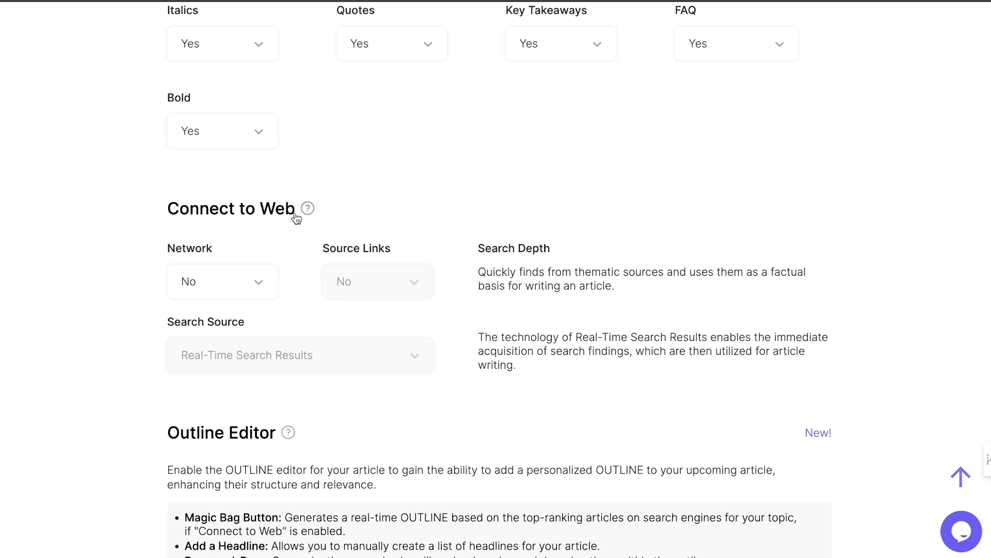
pyautogui.click(234, 281)
pyautogui.click(203, 361)
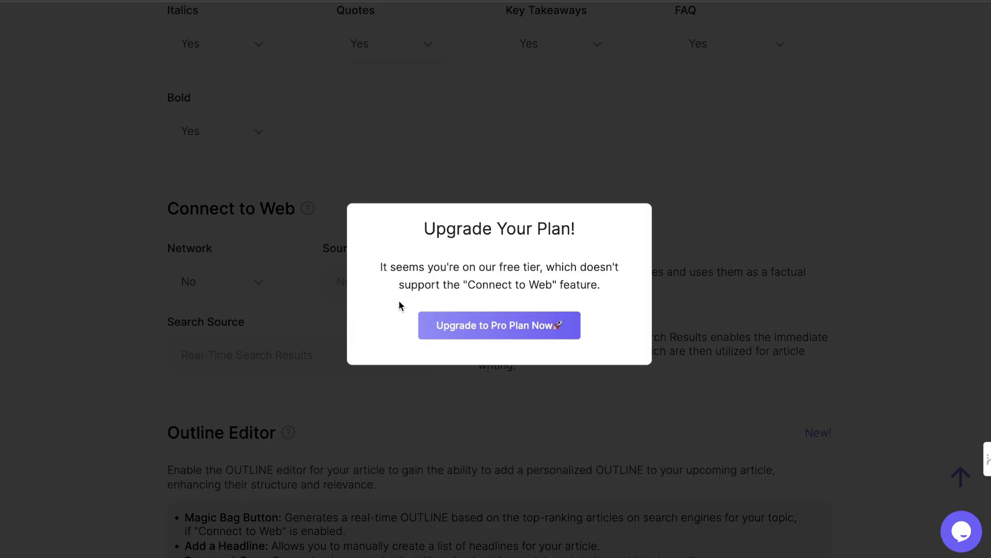
pyautogui.click(712, 288)
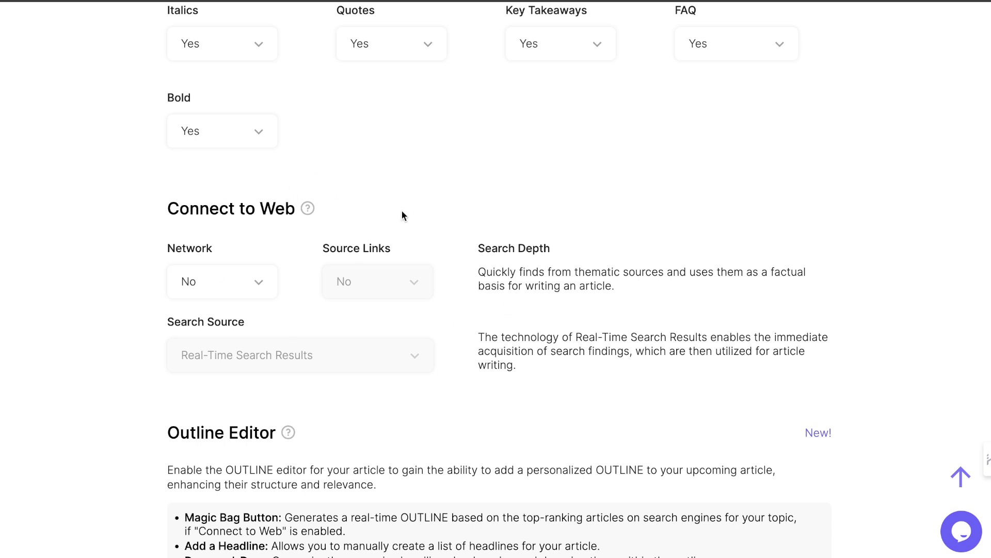
# - Highlight the Outline Editor heading in the blog post form
pyautogui.scroll(-1, 402, 214)
pyautogui.scroll(-5, 402, 214)
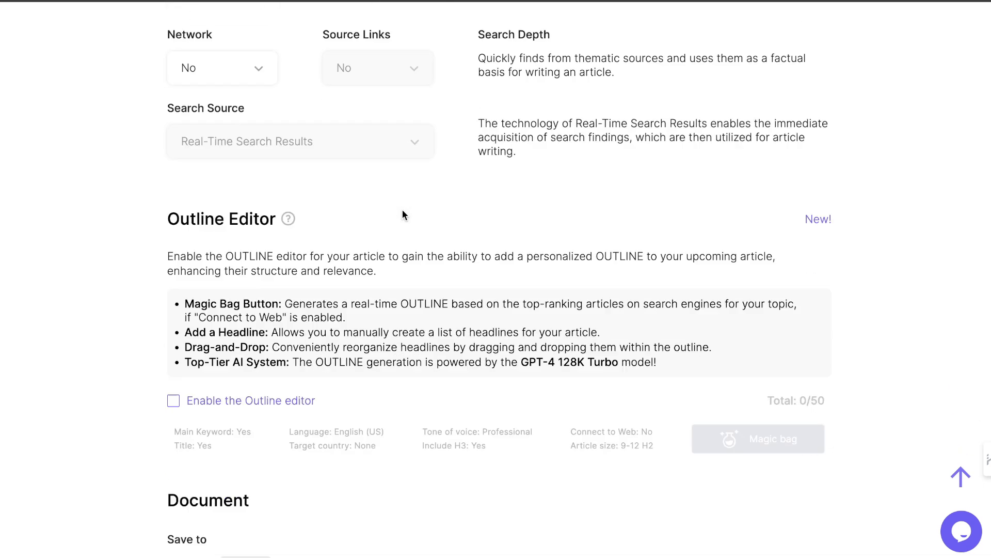
pyautogui.scroll(2, 343, 294)
pyautogui.tripleClick(343, 294)
pyautogui.scroll(1, 341, 296)
pyautogui.scroll(-1, 341, 296)
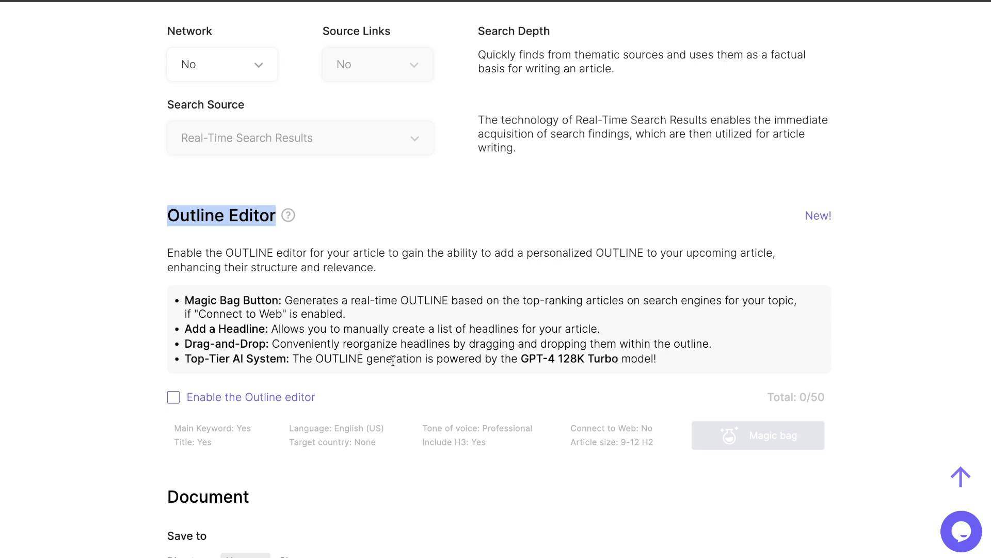
# - Leave the WordPress Publication option set to No
pyautogui.scroll(-1, 391, 330)
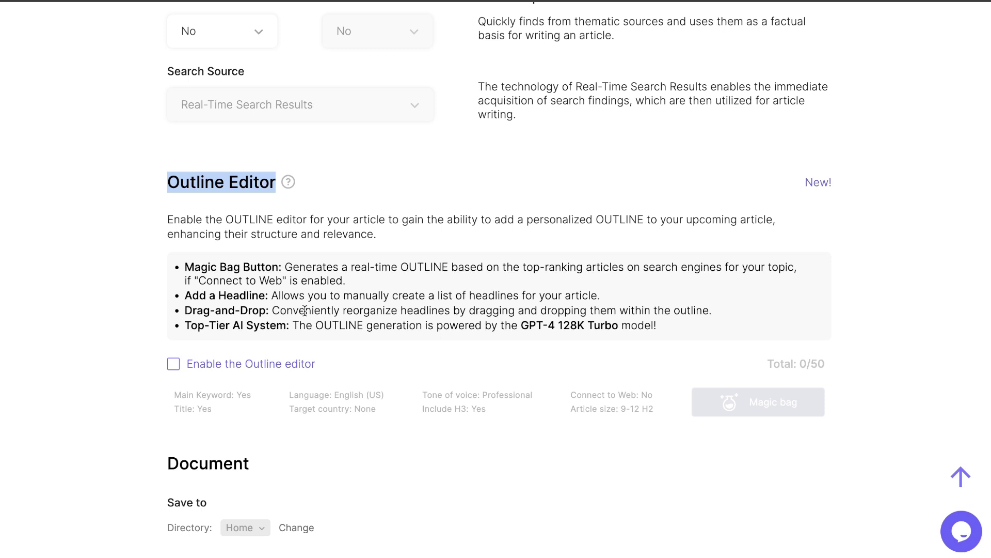
pyautogui.scroll(-1, 305, 311)
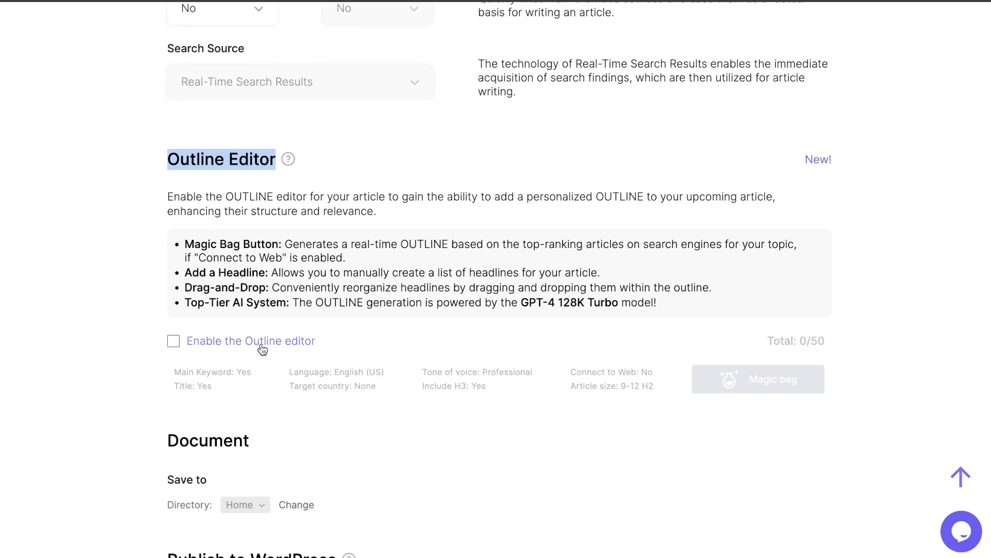
pyautogui.scroll(-1, 478, 321)
pyautogui.scroll(-3, 479, 320)
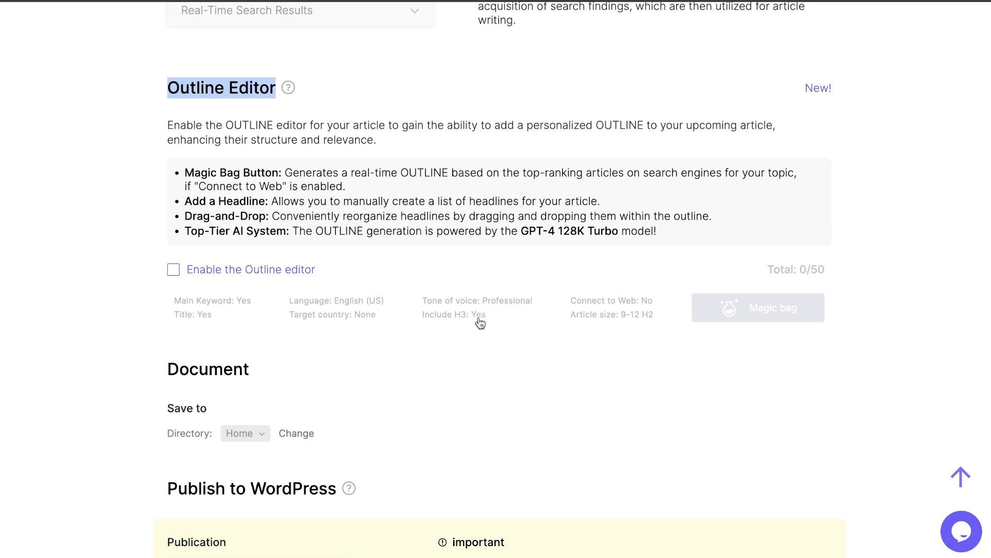
pyautogui.scroll(3, 361, 201)
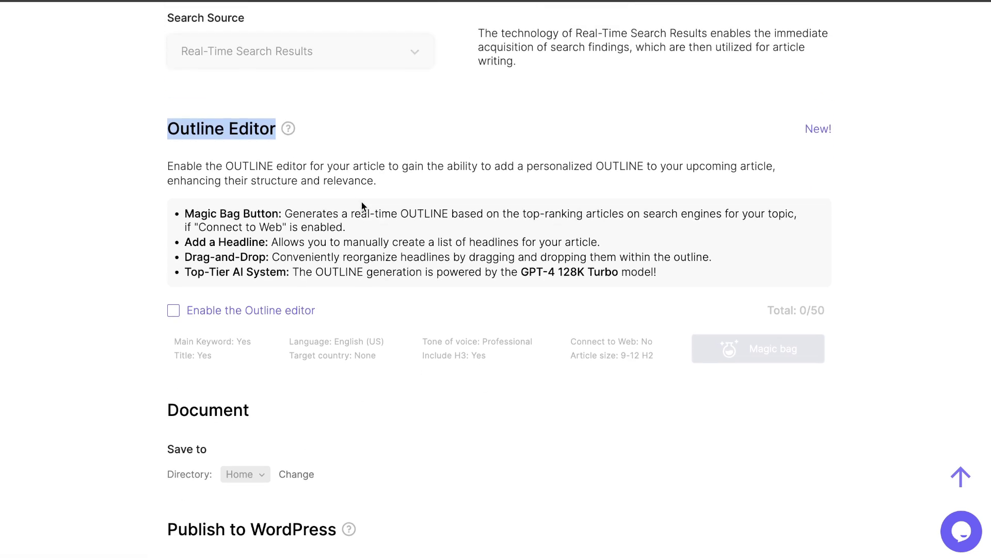
pyautogui.scroll(-3, 361, 201)
pyautogui.scroll(-8, 362, 206)
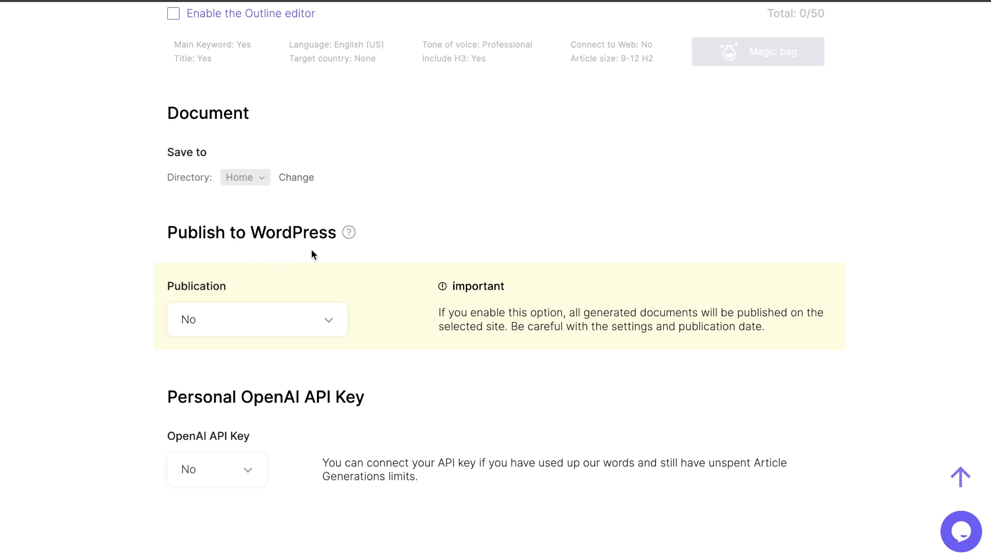
pyautogui.click(328, 325)
pyautogui.click(469, 227)
# - Set the Personal OpenAI API Key option to Yes
pyautogui.scroll(-1, 469, 224)
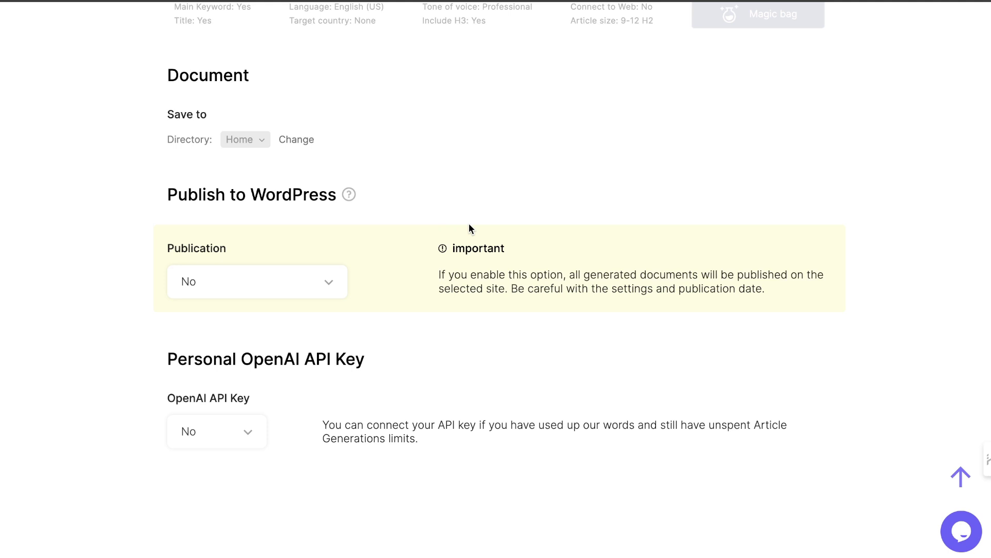
pyautogui.click(220, 442)
pyautogui.click(195, 511)
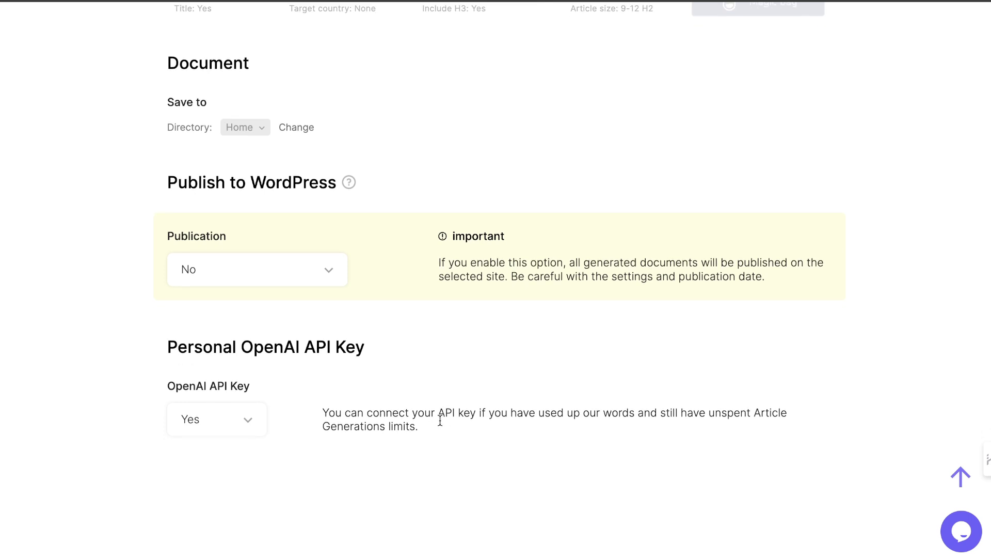
pyautogui.scroll(20, 438, 419)
pyautogui.scroll(-18, 439, 419)
pyautogui.scroll(15, 439, 419)
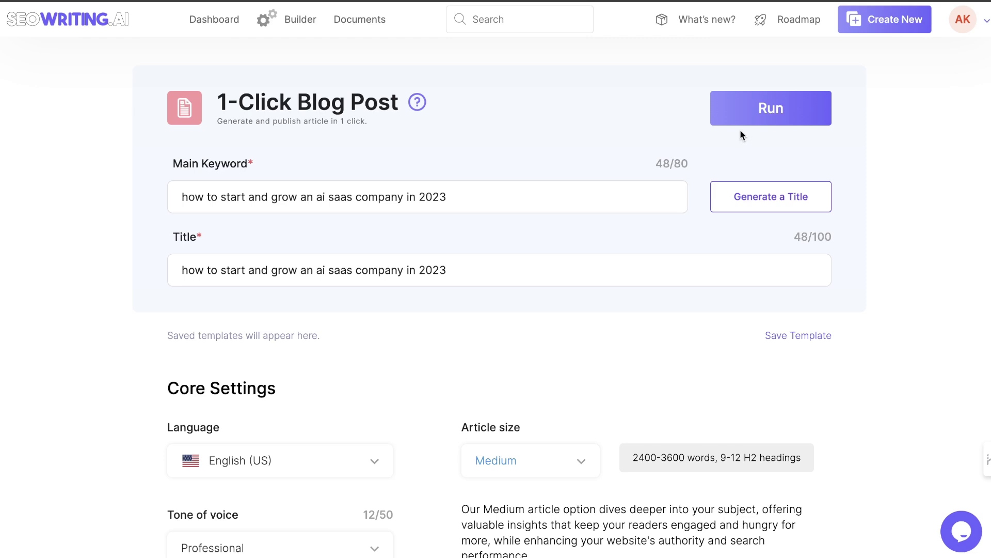
# - Run the 1-Click Blog Post to queue the AI SaaS article for generation
pyautogui.click(753, 120)
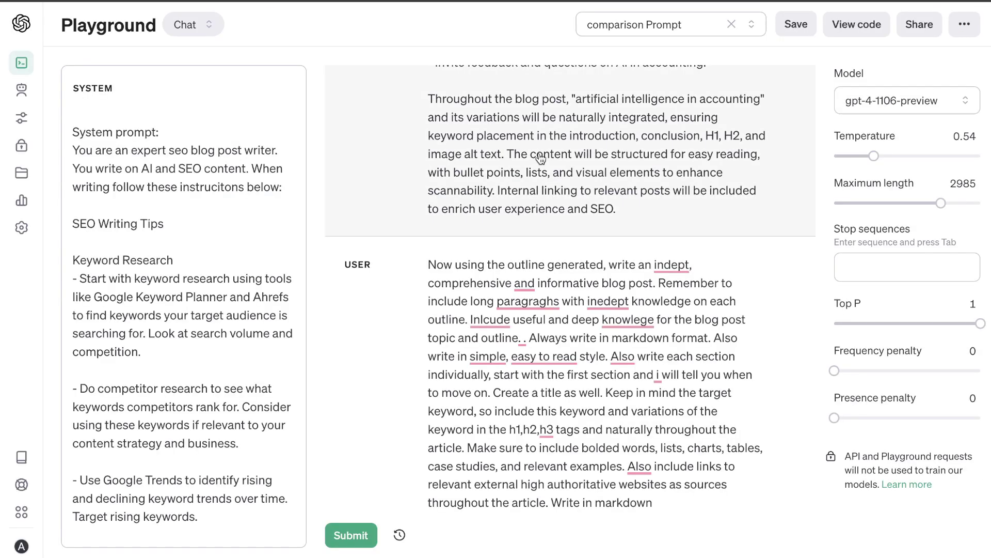
# - Scroll through the Playground's article generated so far
pyautogui.scroll(-10, 577, 295)
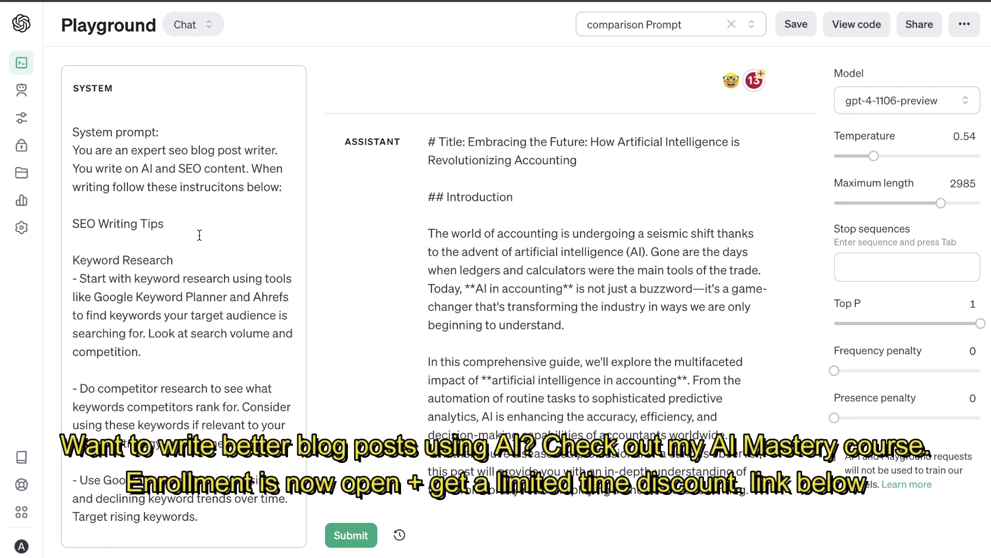
pyautogui.scroll(-1, 180, 310)
pyautogui.scroll(1, 181, 310)
pyautogui.scroll(10, 570, 200)
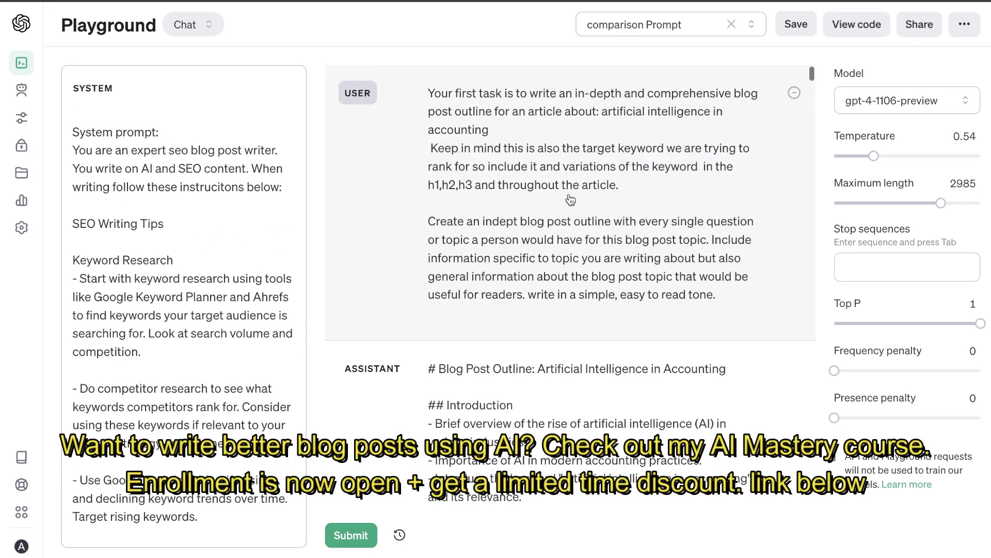
pyautogui.scroll(-12, 570, 200)
pyautogui.scroll(-4, 570, 200)
pyautogui.scroll(9, 570, 200)
pyautogui.scroll(-11, 570, 200)
pyautogui.scroll(-4, 570, 199)
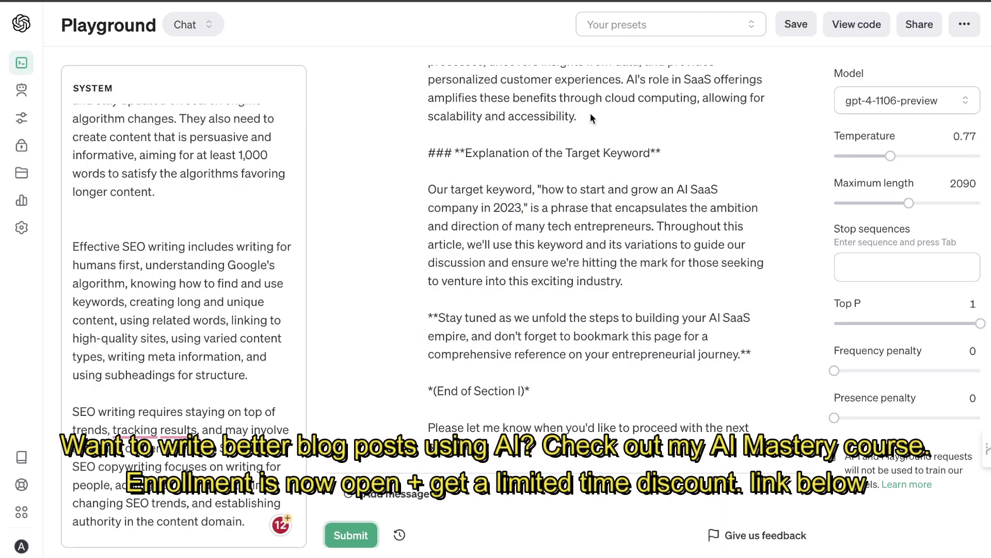
pyautogui.scroll(15, 606, 181)
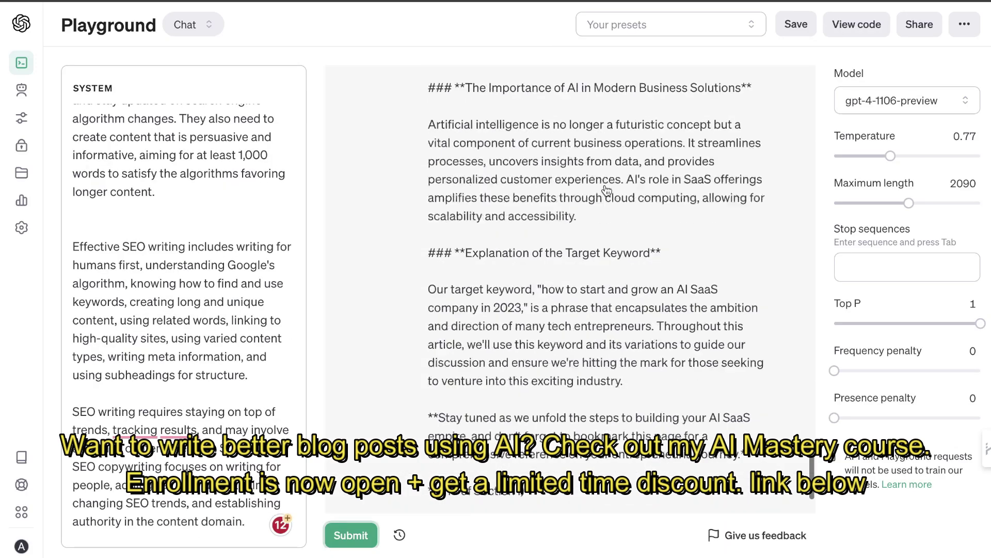
pyautogui.scroll(6, 606, 191)
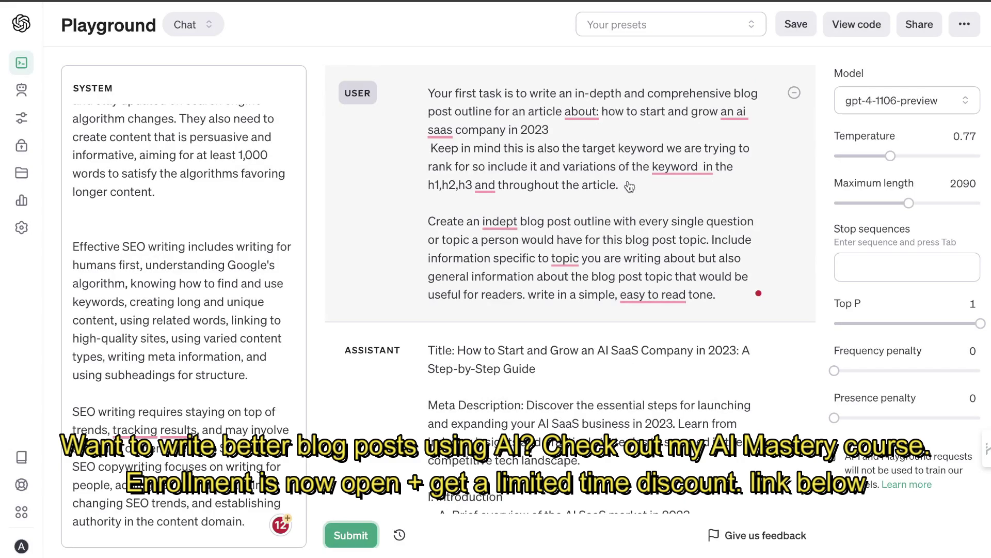
# - Send 'continue' so the model writes section II, Understanding the AI SaaS Landscape
pyautogui.scroll(-10, 628, 183)
pyautogui.scroll(-15, 628, 186)
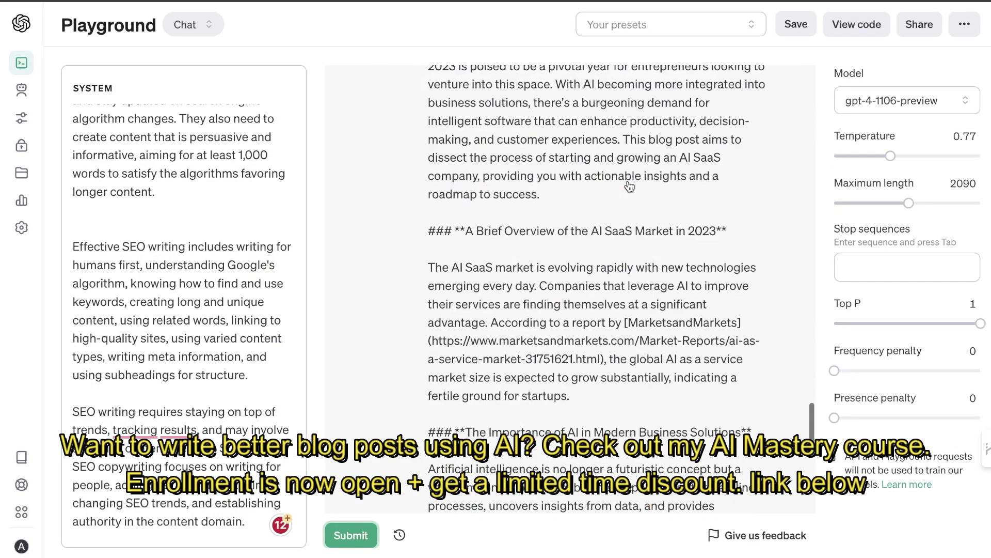
pyautogui.scroll(-2, 629, 185)
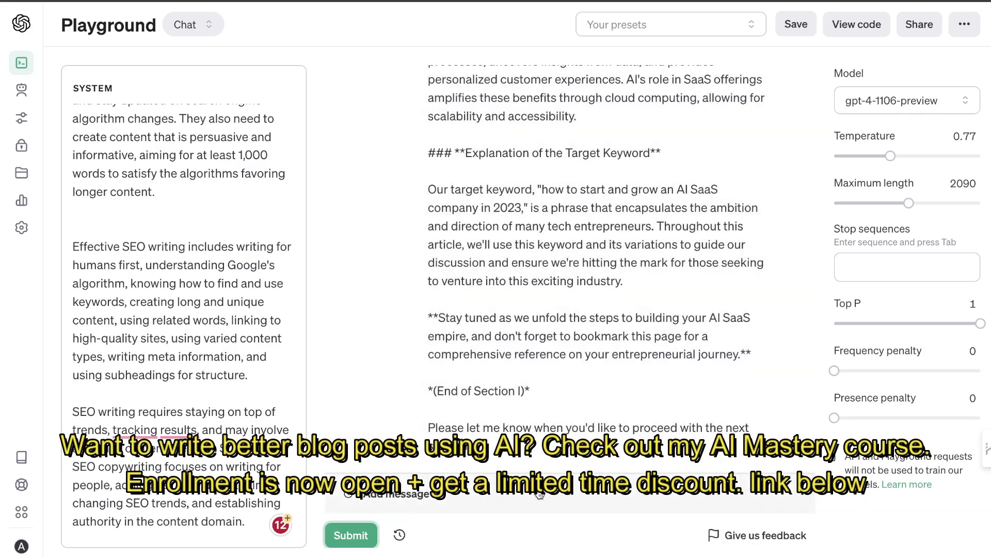
pyautogui.scroll(-3, 533, 497)
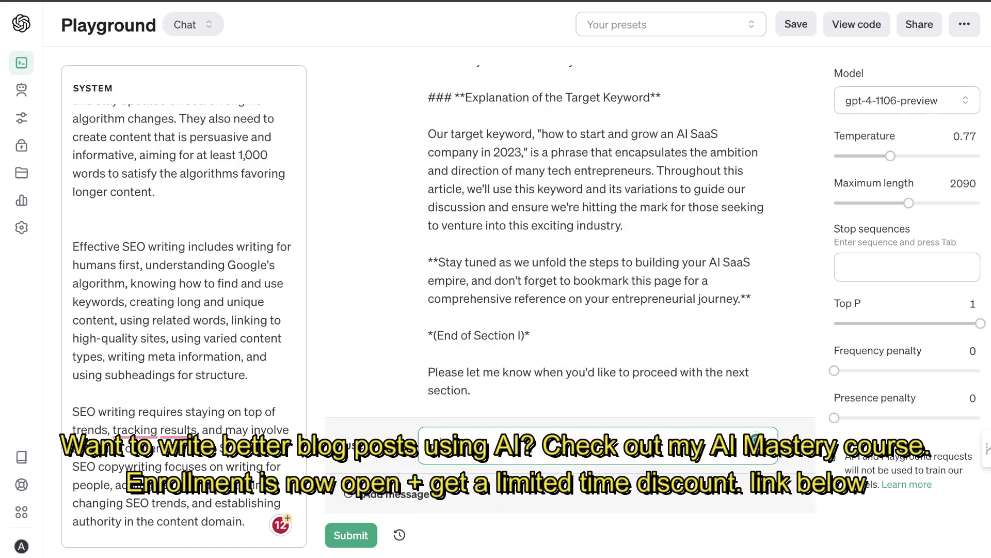
pyautogui.write('continue')
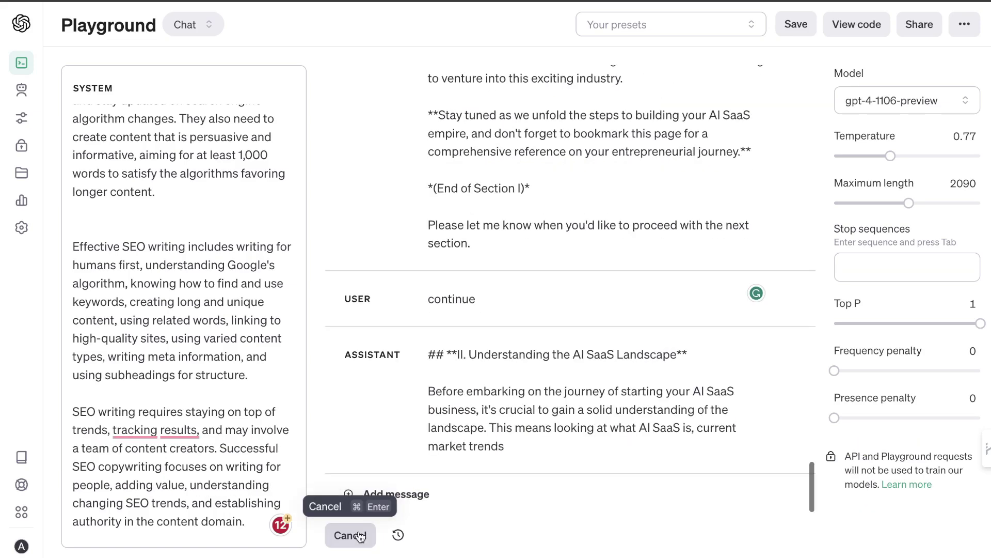
pyautogui.click(351, 535)
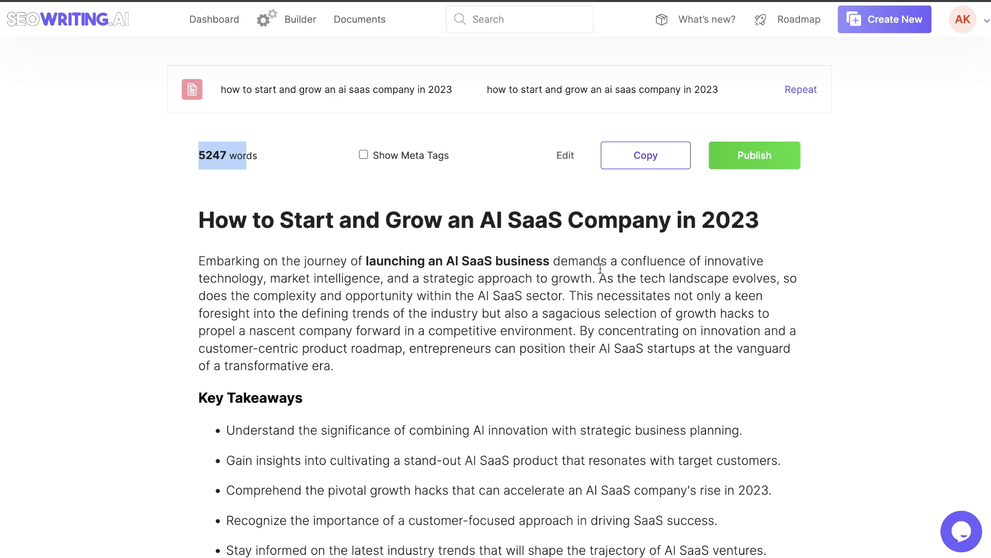
# - Highlight the SEOWriting.ai article's 5247 word count
pyautogui.scroll(-1, 334, 153)
pyautogui.click(276, 143)
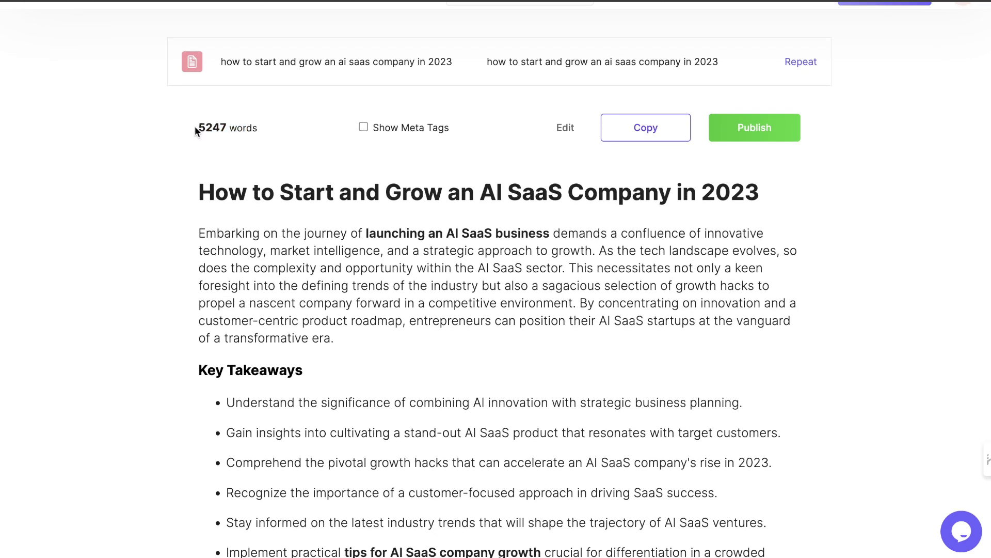
pyautogui.moveTo(194, 127); pyautogui.dragTo(232, 129)
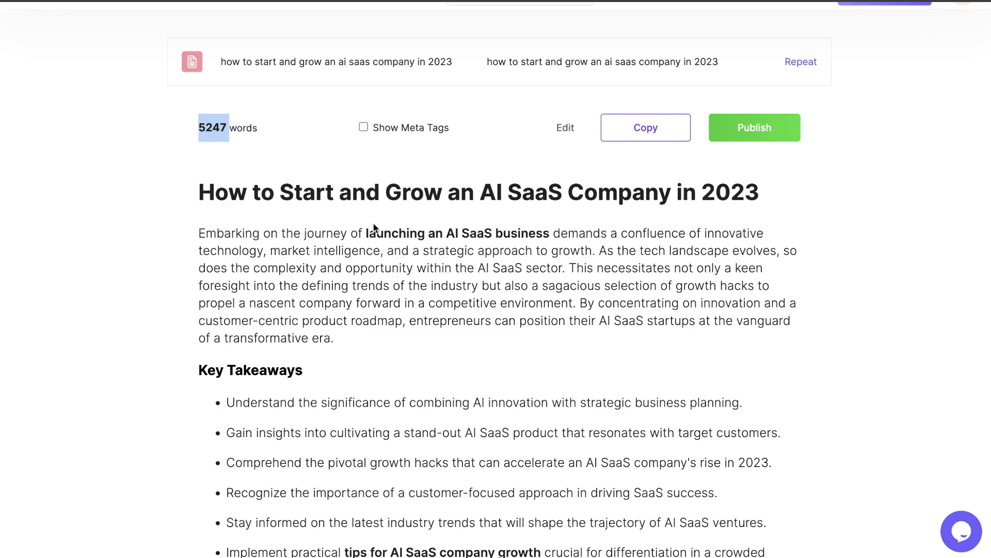
pyautogui.scroll(-4, 373, 227)
pyautogui.scroll(5, 373, 226)
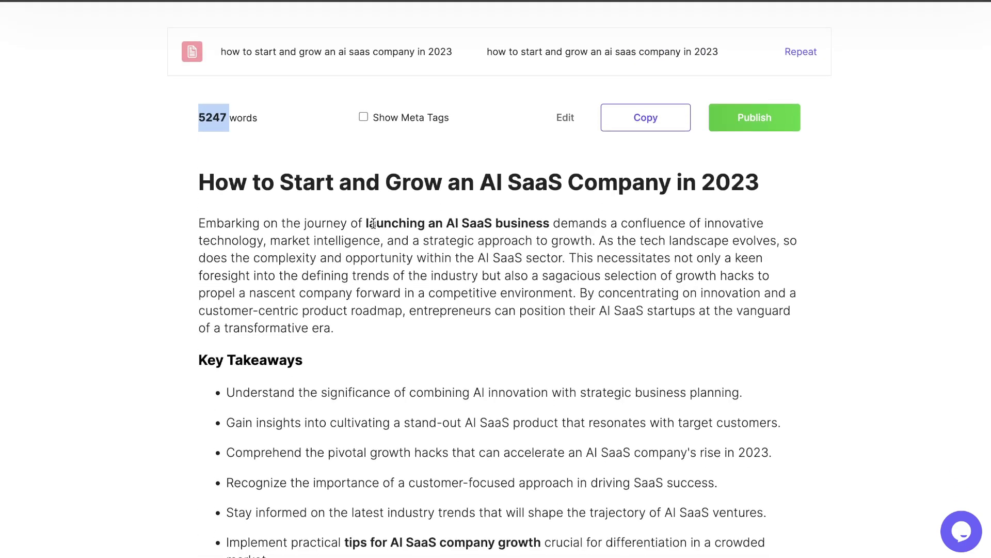
# - Scroll through the article's tables on industry segments, team roles, launch phases and AI advancements
pyautogui.scroll(-4, 380, 299)
pyautogui.scroll(-10, 386, 369)
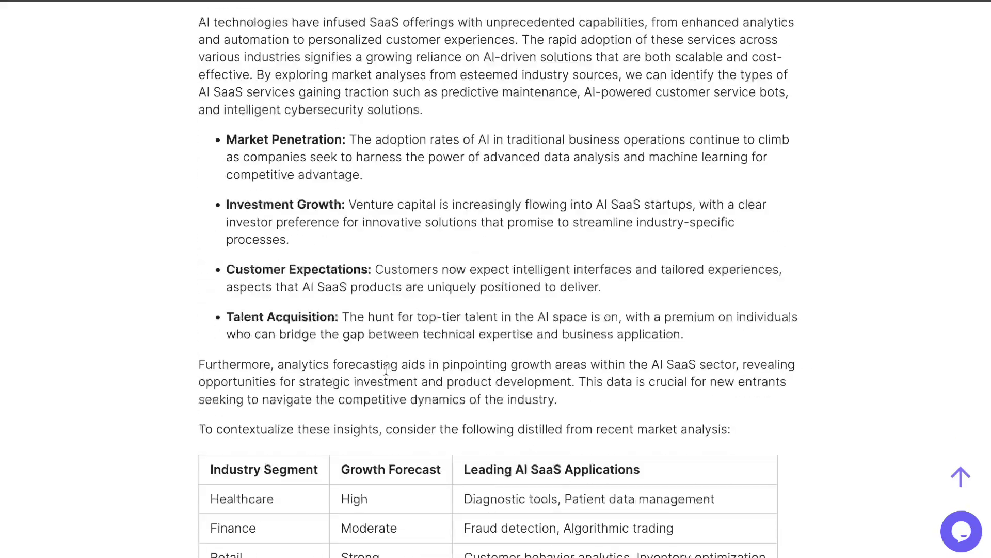
pyautogui.scroll(-5, 386, 369)
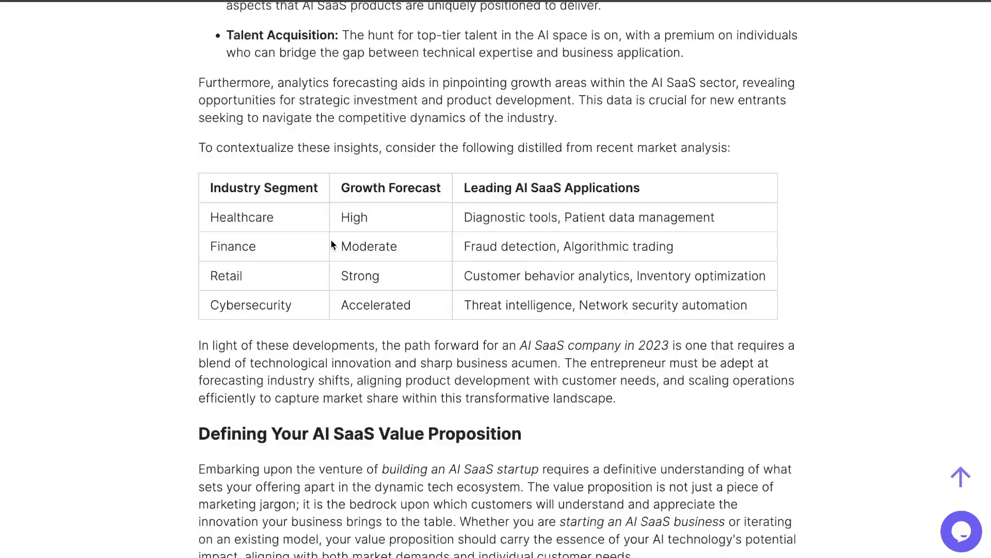
pyautogui.scroll(-20, 417, 309)
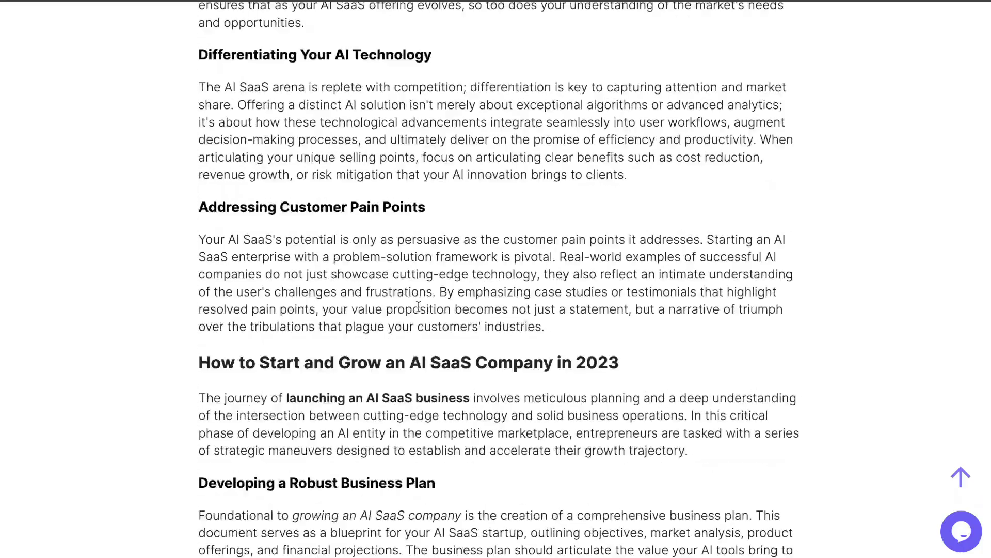
pyautogui.press('Home')
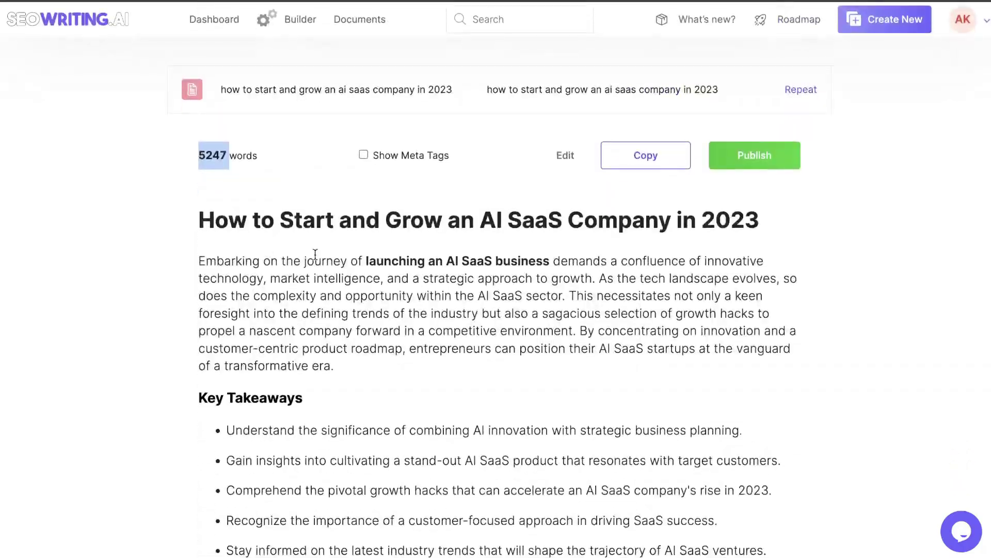
pyautogui.scroll(-20, 446, 283)
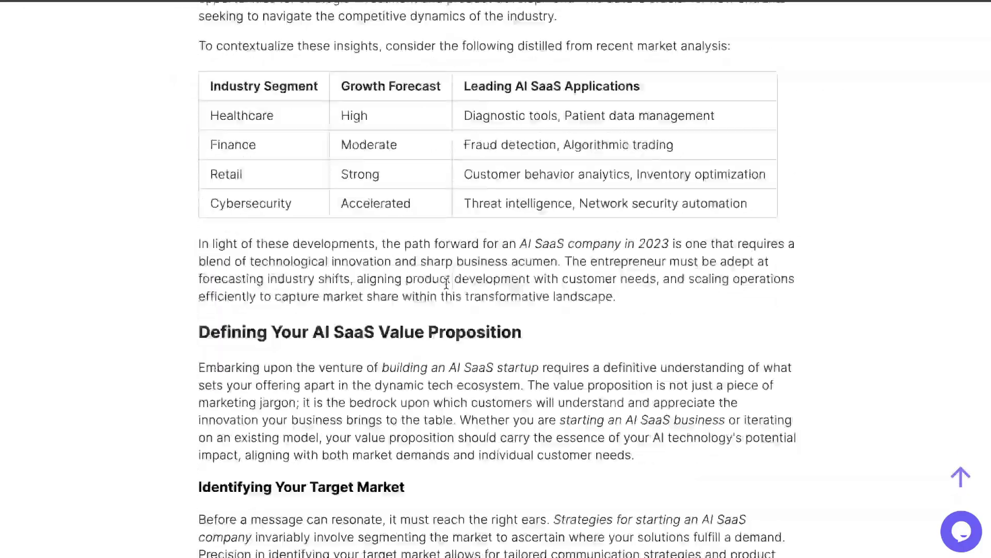
pyautogui.scroll(-20, 447, 283)
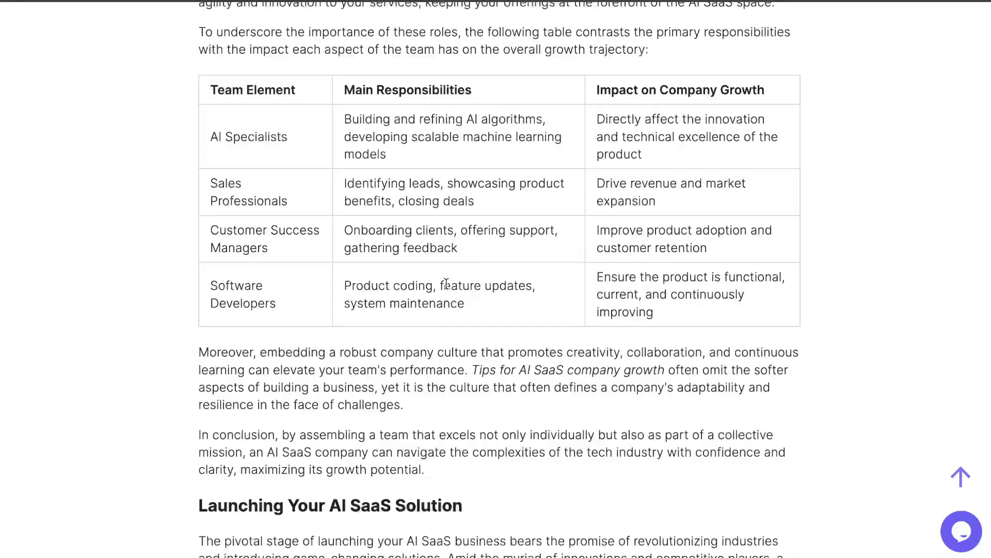
pyautogui.scroll(-14, 447, 283)
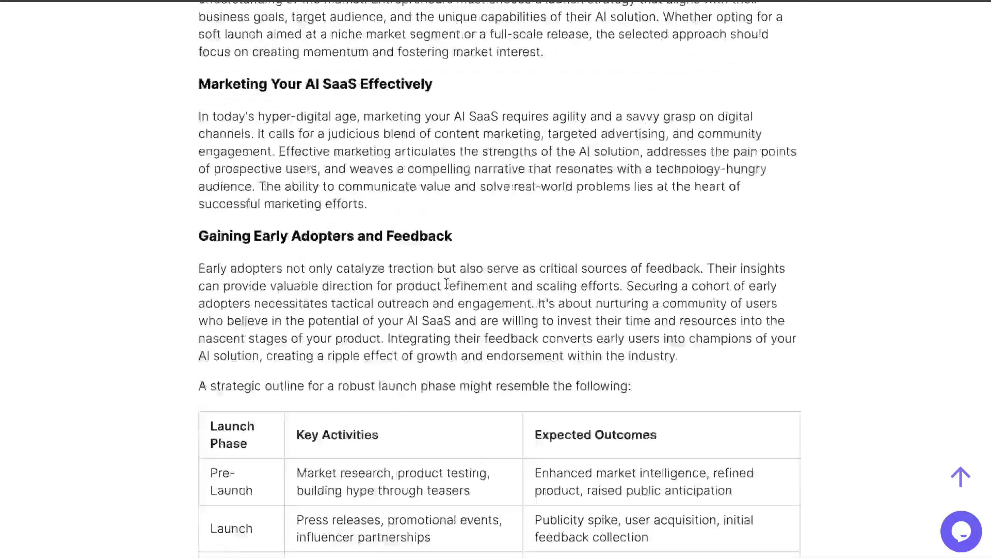
pyautogui.scroll(-20, 446, 283)
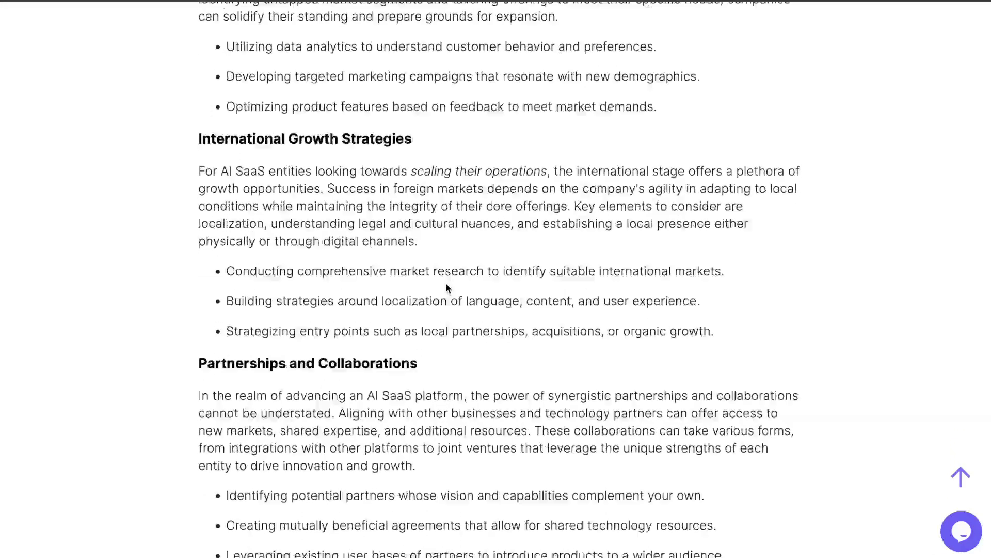
pyautogui.scroll(-16, 446, 283)
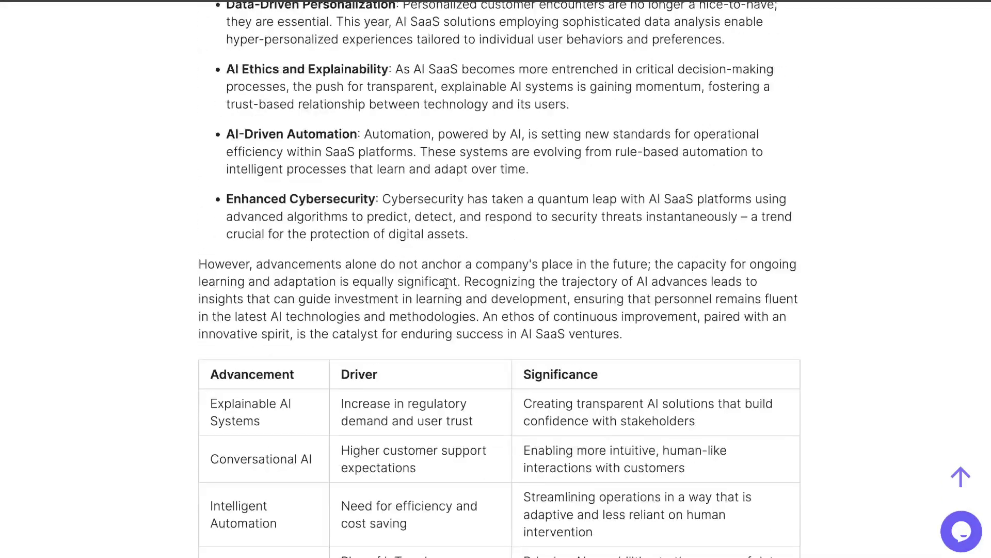
pyautogui.scroll(-6, 446, 283)
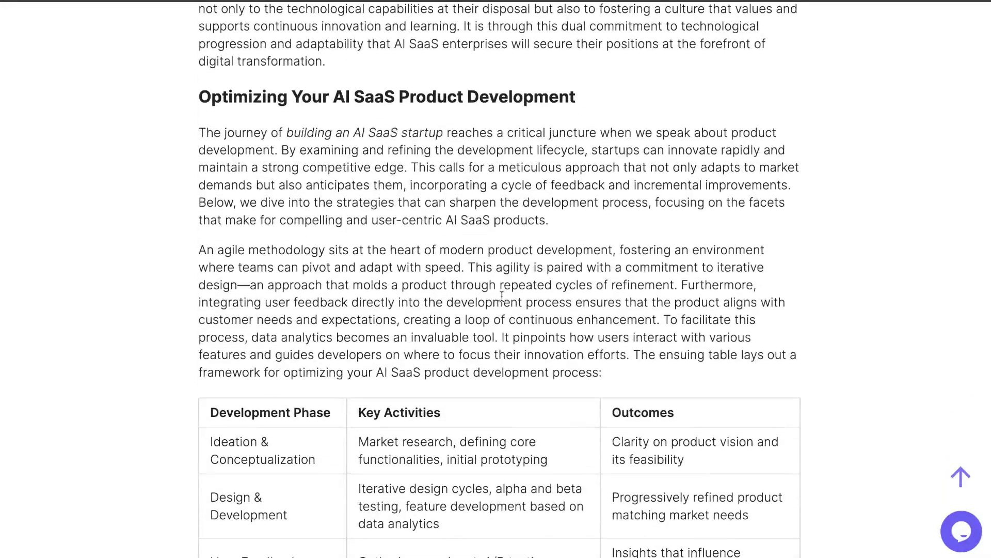
pyautogui.moveTo(609, 372); pyautogui.dragTo(198, 247)
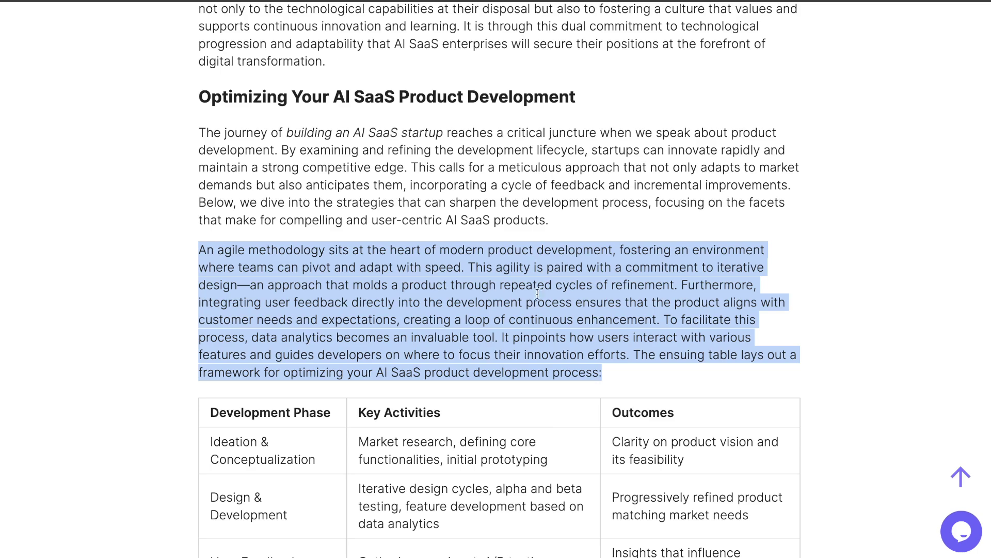
pyautogui.scroll(-8, 549, 294)
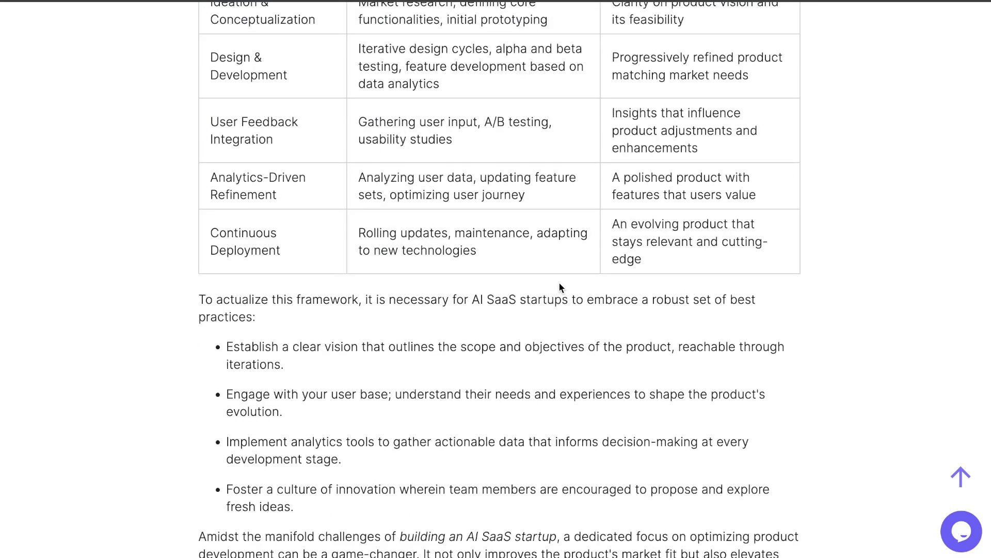
pyautogui.scroll(-8, 560, 284)
pyautogui.scroll(-3, 559, 283)
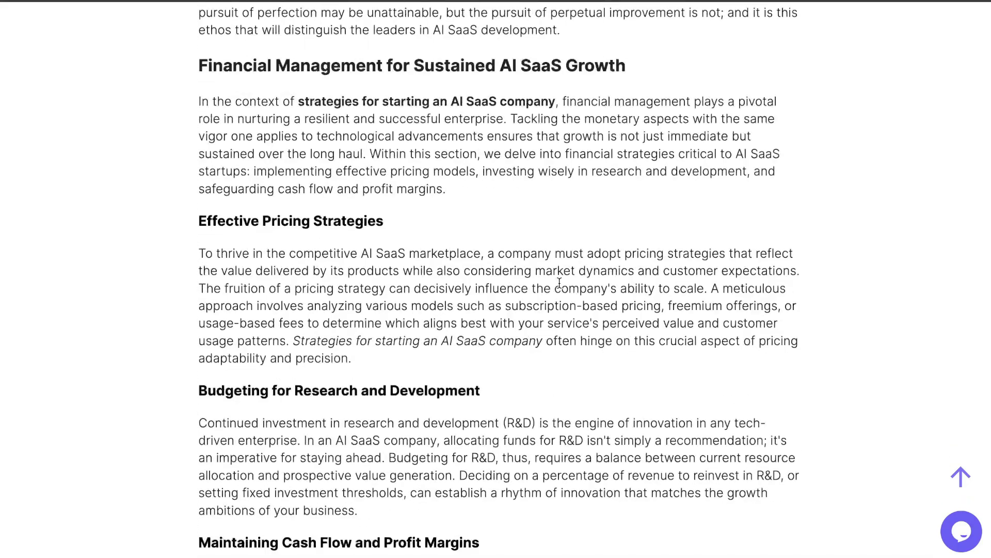
pyautogui.scroll(-9, 560, 283)
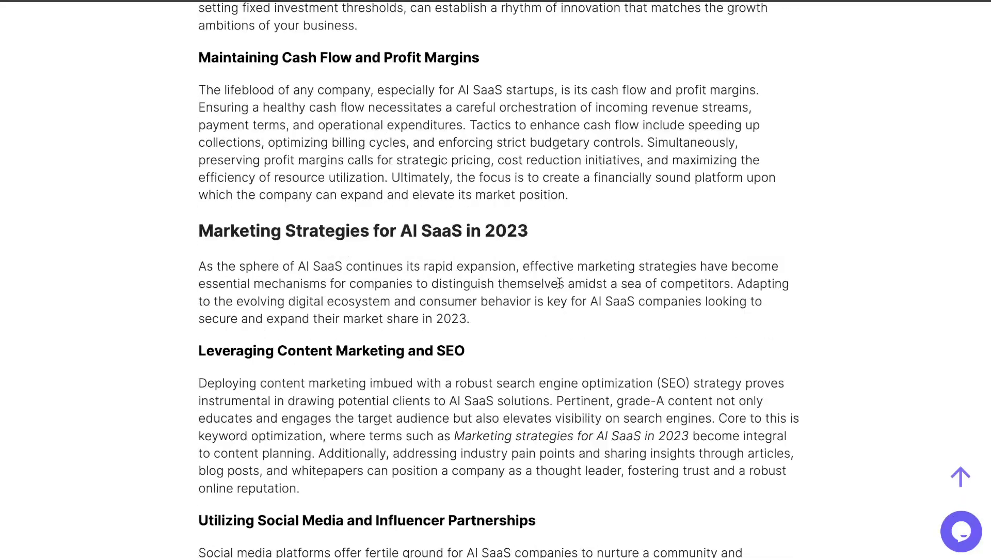
pyautogui.scroll(-18, 560, 283)
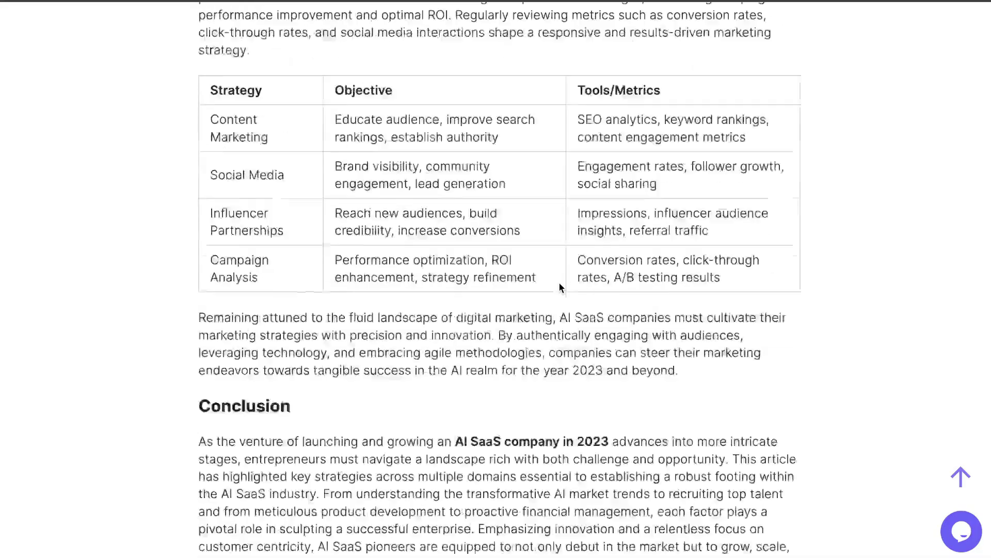
pyautogui.scroll(-3, 559, 283)
pyautogui.scroll(4, 558, 281)
pyautogui.scroll(-20, 442, 243)
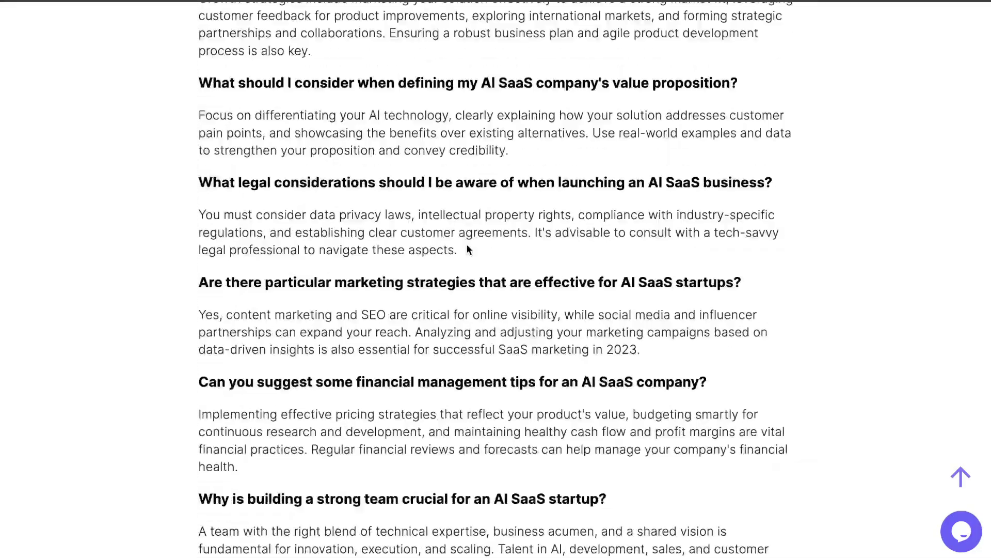
pyautogui.scroll(20, 467, 245)
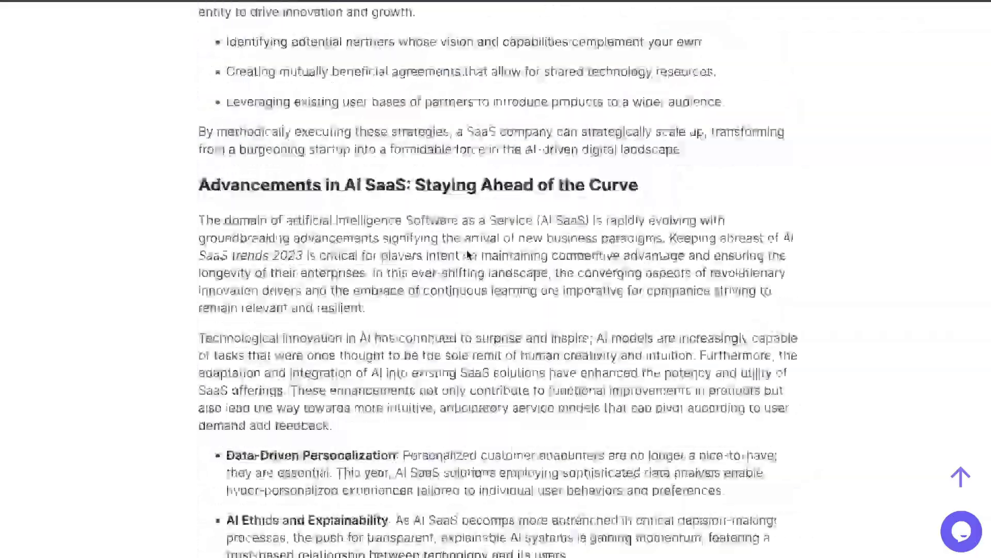
pyautogui.scroll(20, 467, 249)
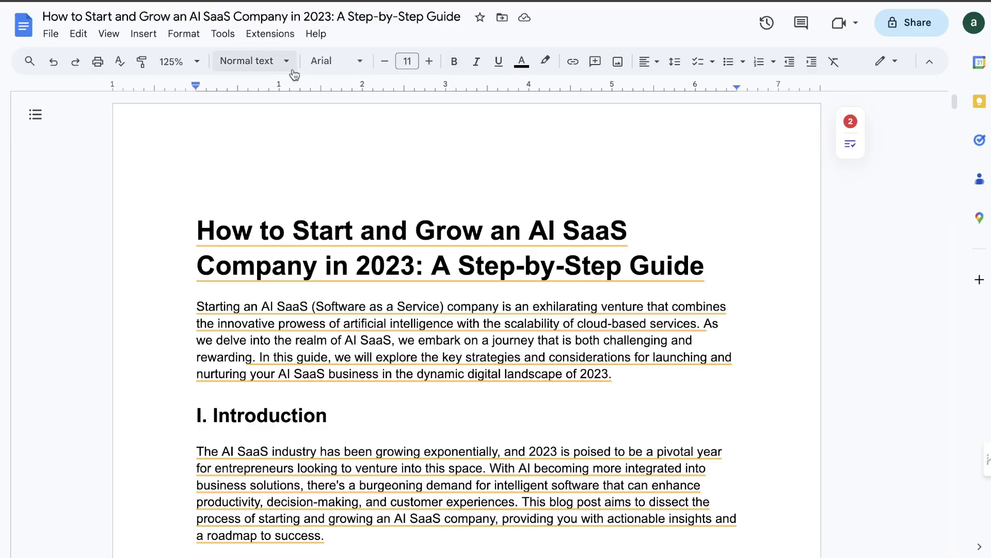
pyautogui.click(223, 36)
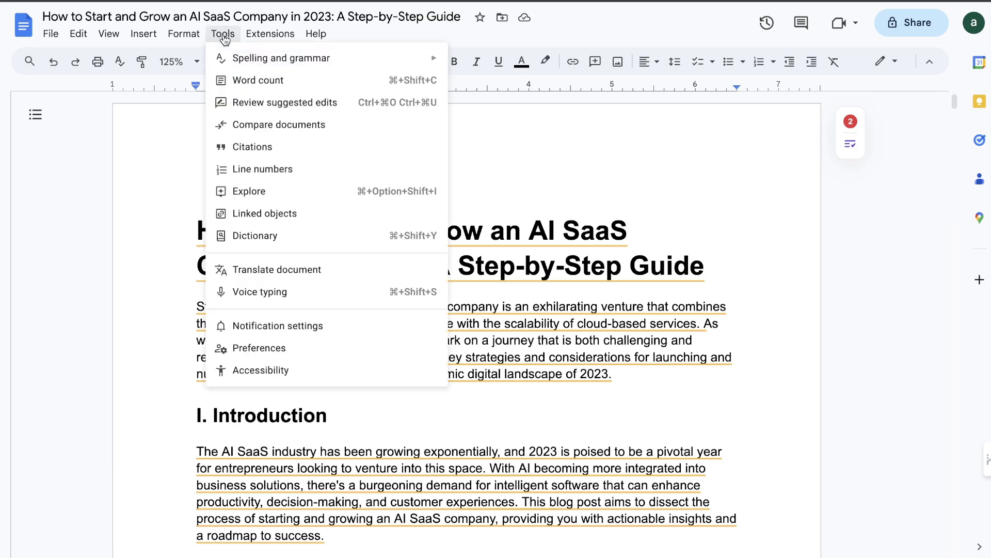
pyautogui.click(244, 79)
pyautogui.doubleClick(566, 240)
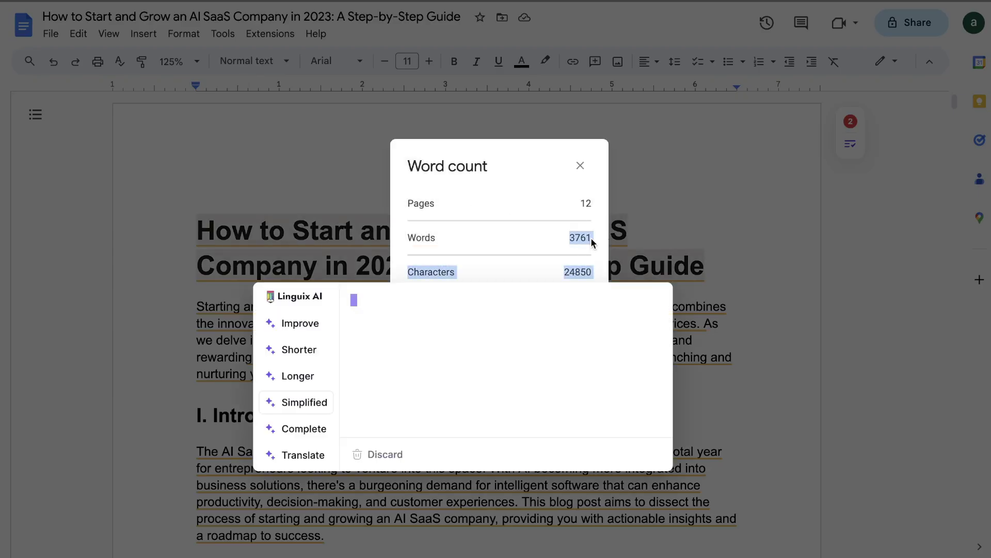
pyautogui.click(582, 175)
pyautogui.click(580, 166)
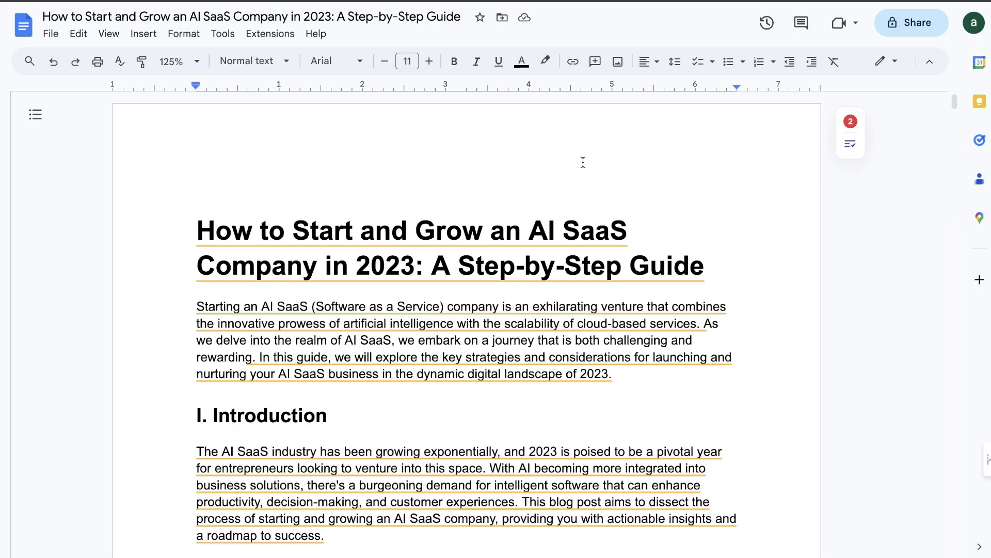
# - Scroll the Playground response down to heading XII, Future-proofing Your AI SaaS Business
pyautogui.scroll(-5, 583, 163)
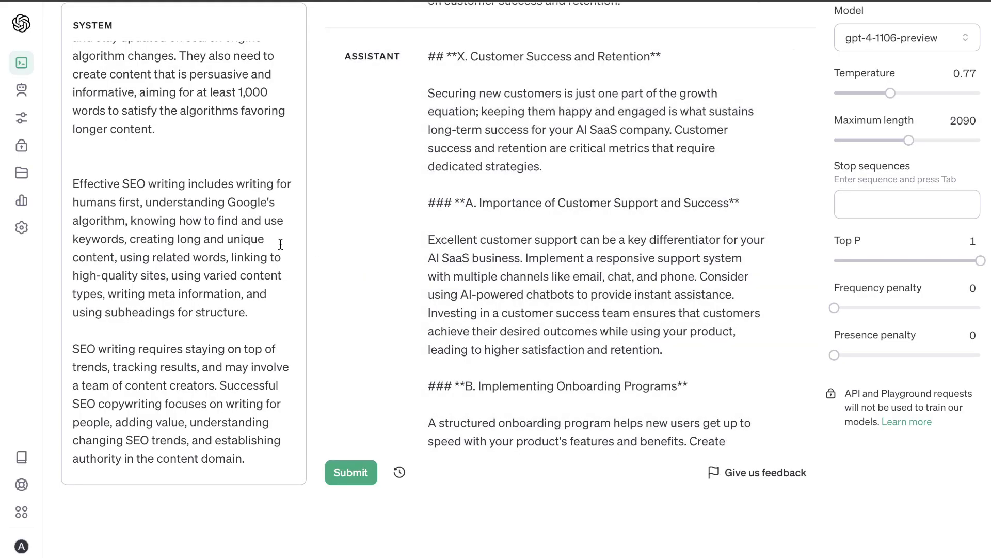
pyautogui.scroll(-5, 199, 222)
pyautogui.scroll(-5, 199, 222)
pyautogui.scroll(-8, 614, 227)
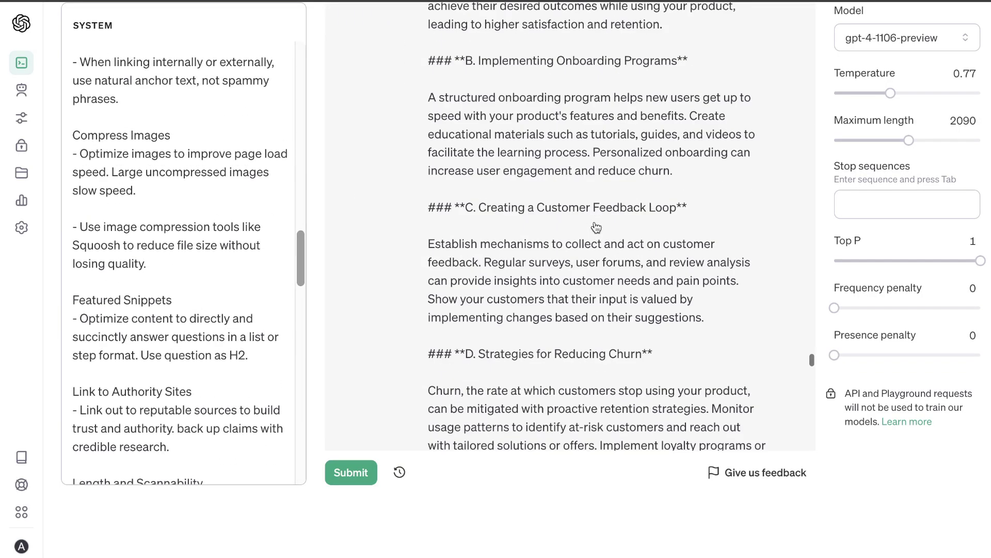
pyautogui.scroll(-20, 596, 227)
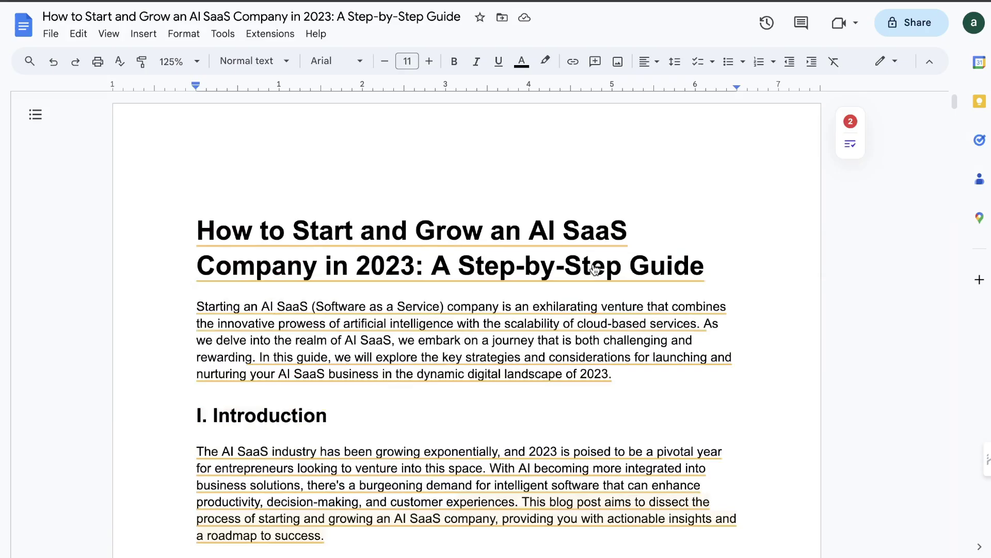
# - Scroll into the guide's early sections and check the U.S. Small Business Administration link
pyautogui.scroll(-15, 595, 267)
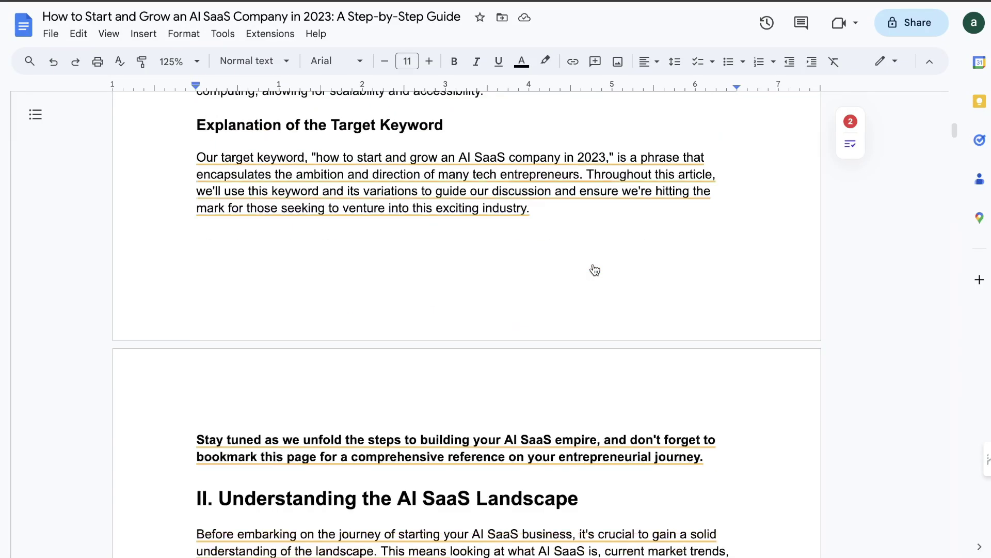
pyautogui.scroll(-20, 596, 269)
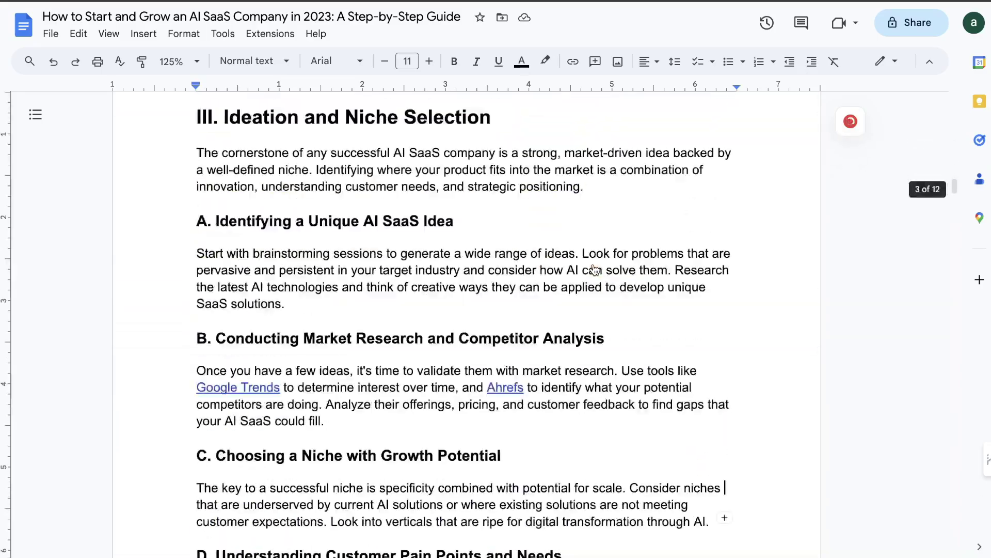
pyautogui.scroll(-15, 595, 269)
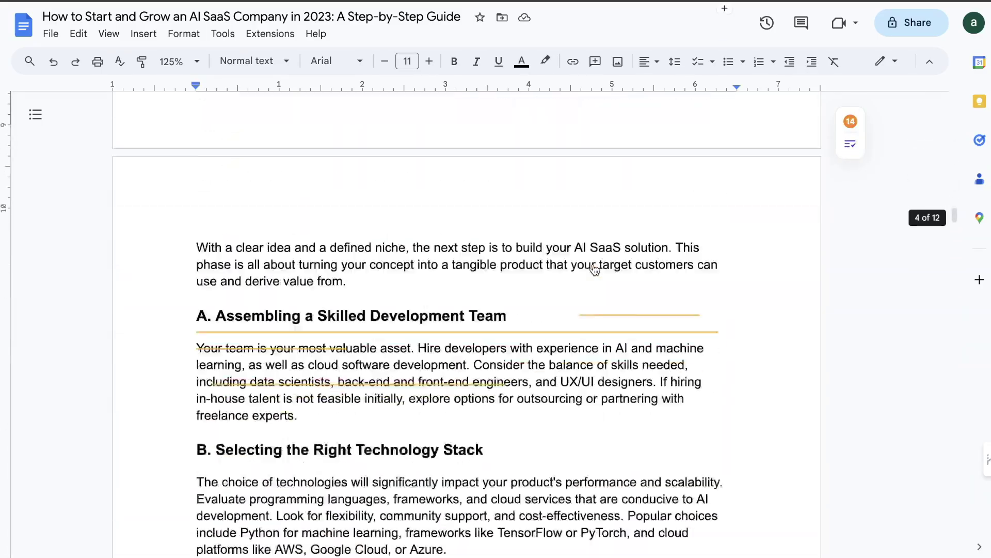
pyautogui.scroll(-20, 596, 269)
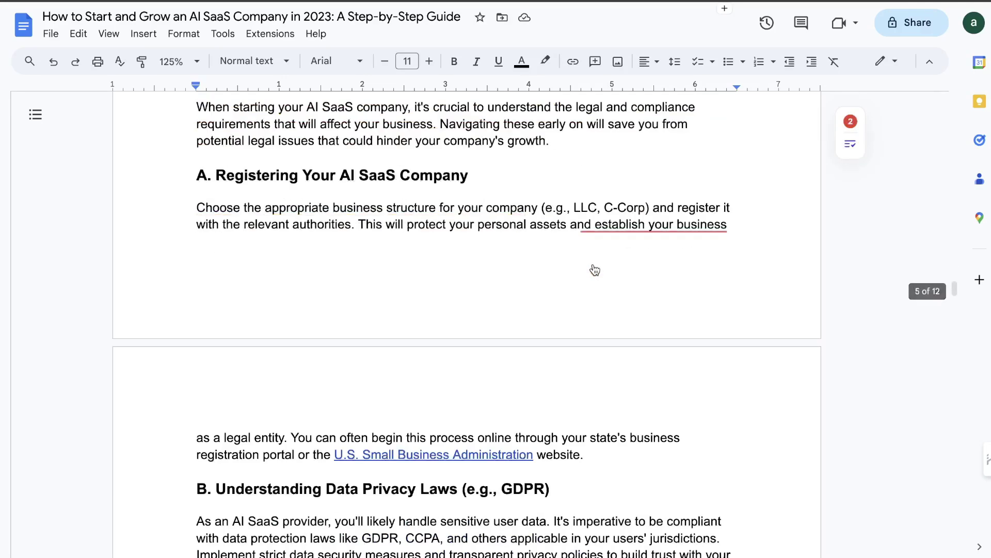
pyautogui.scroll(5, 595, 269)
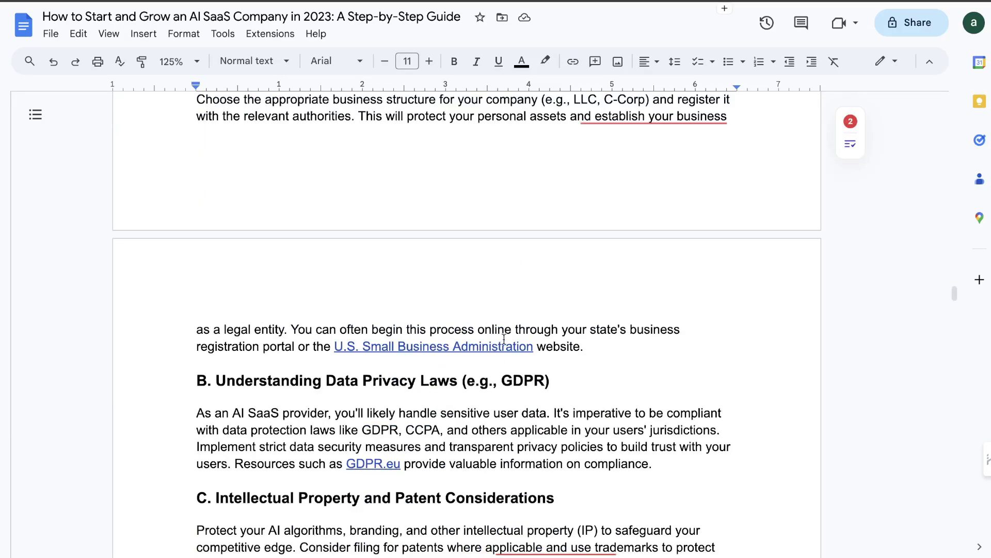
pyautogui.click(480, 346)
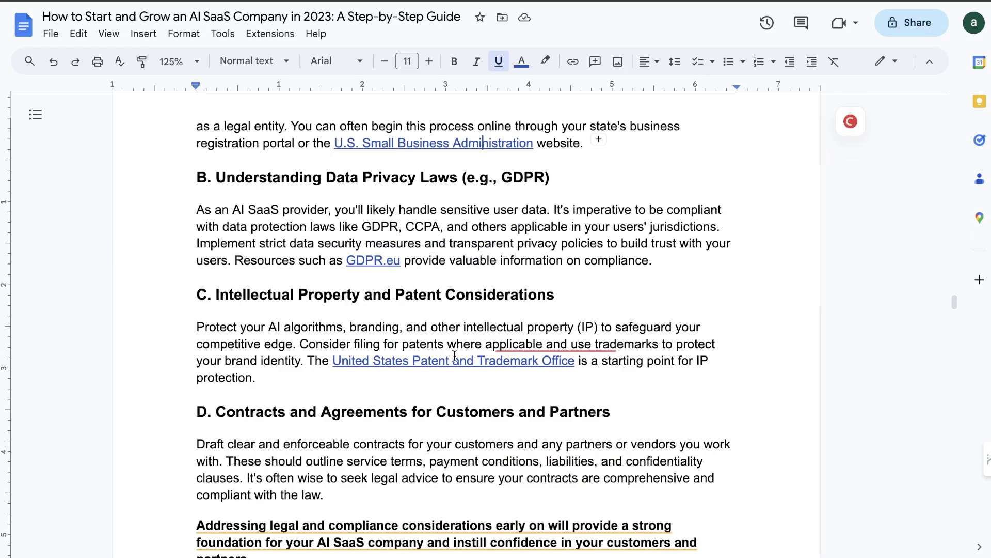
pyautogui.scroll(-7, 511, 366)
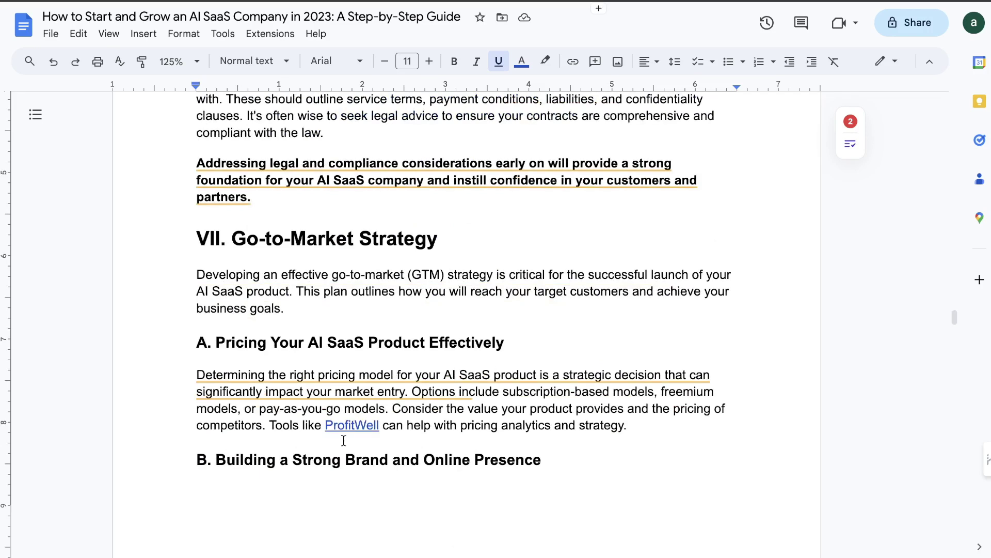
# - Read through the remaining pages to XIV. Call to Action, then return toward the title
pyautogui.scroll(-10, 377, 339)
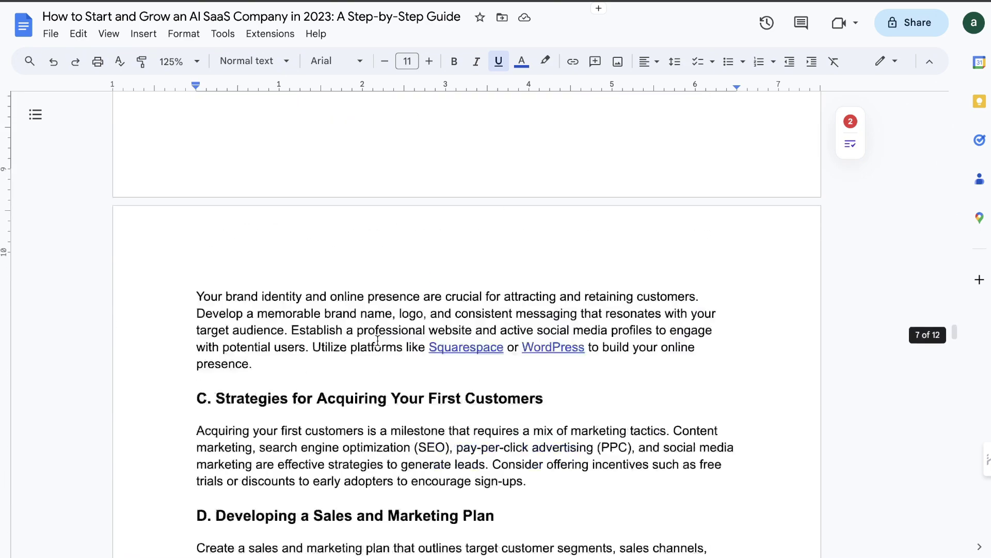
pyautogui.scroll(-14, 378, 340)
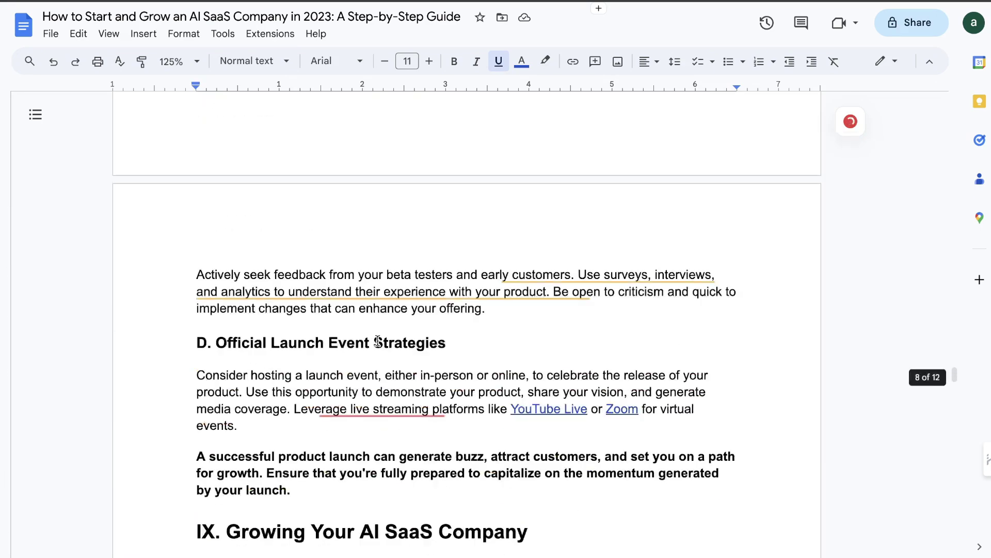
pyautogui.scroll(-4, 378, 340)
pyautogui.scroll(-15, 377, 340)
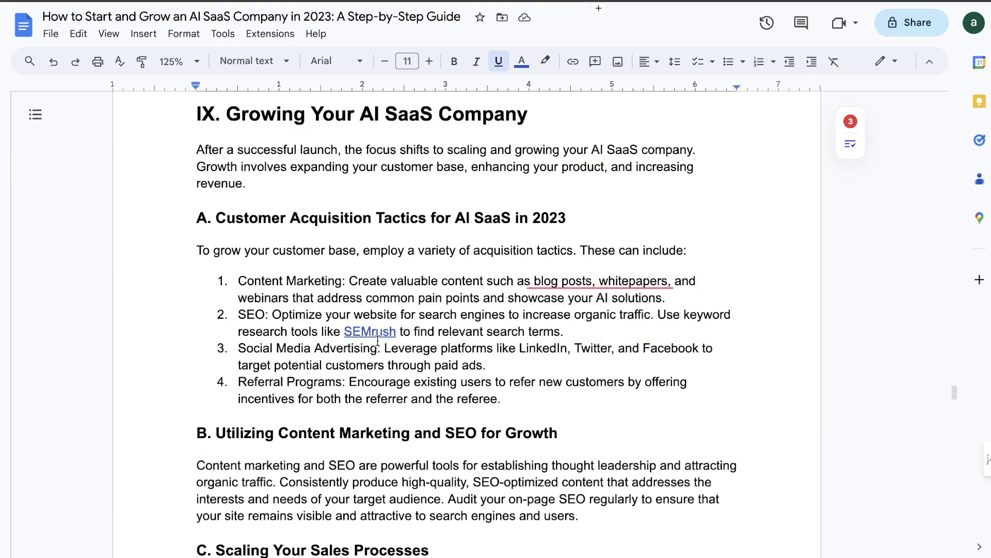
pyautogui.scroll(-9, 378, 340)
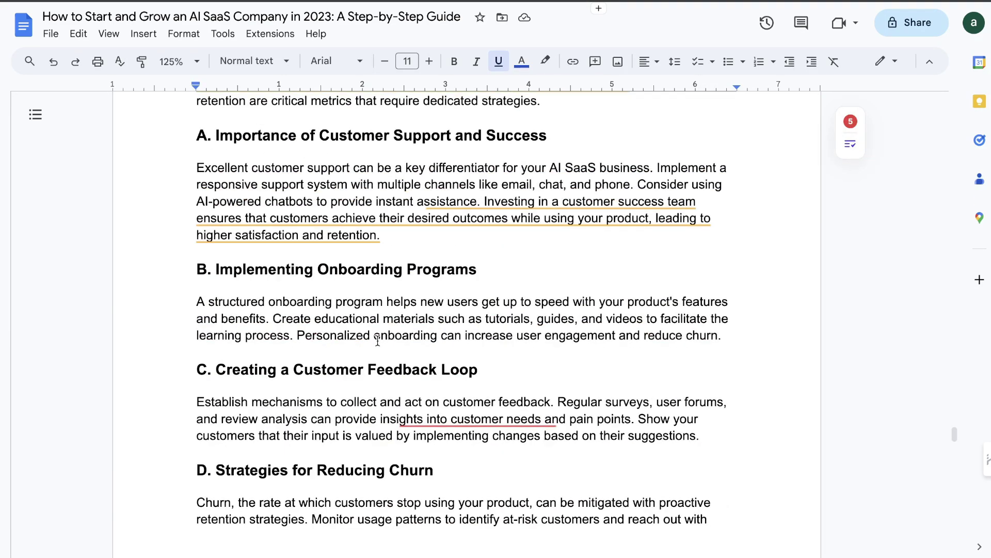
pyautogui.scroll(-12, 378, 340)
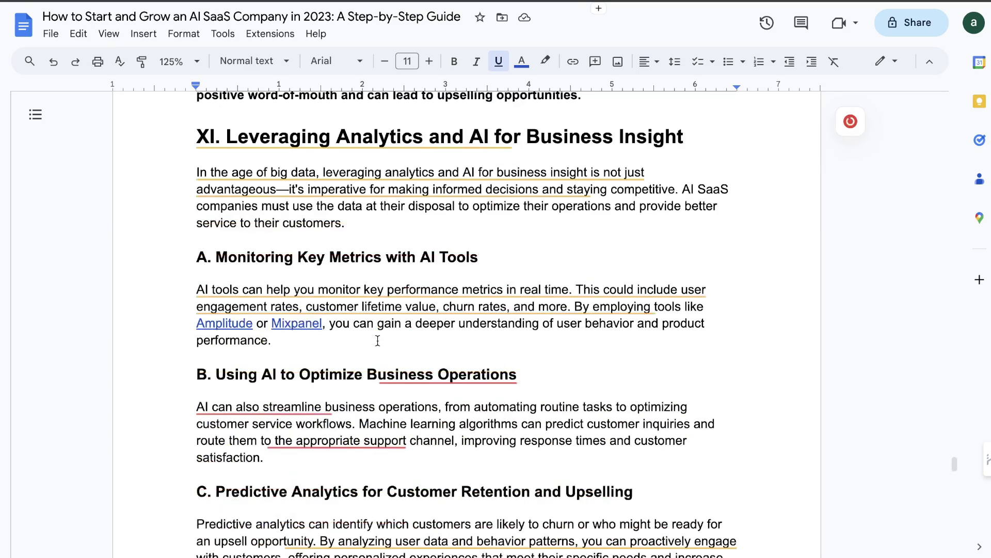
pyautogui.scroll(-4, 378, 340)
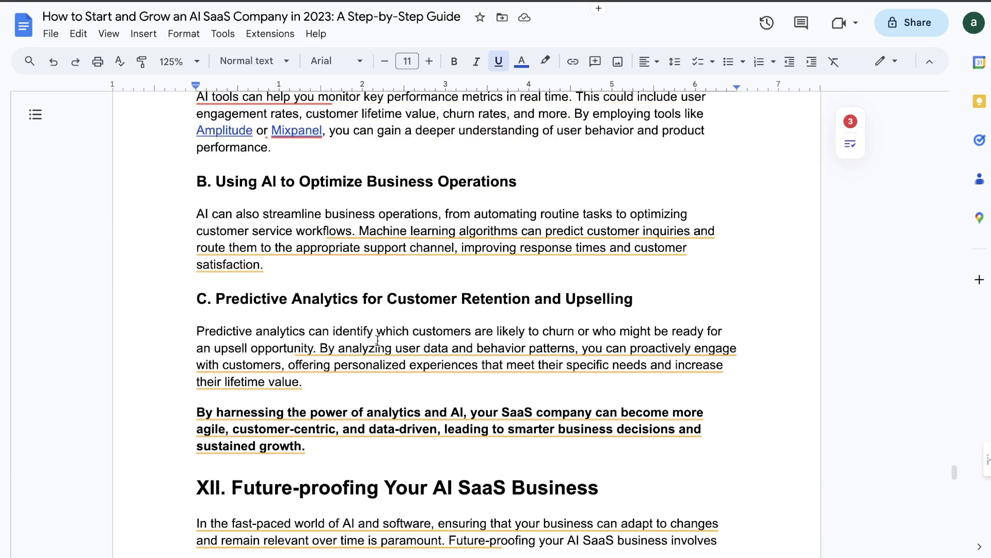
pyautogui.scroll(-13, 377, 340)
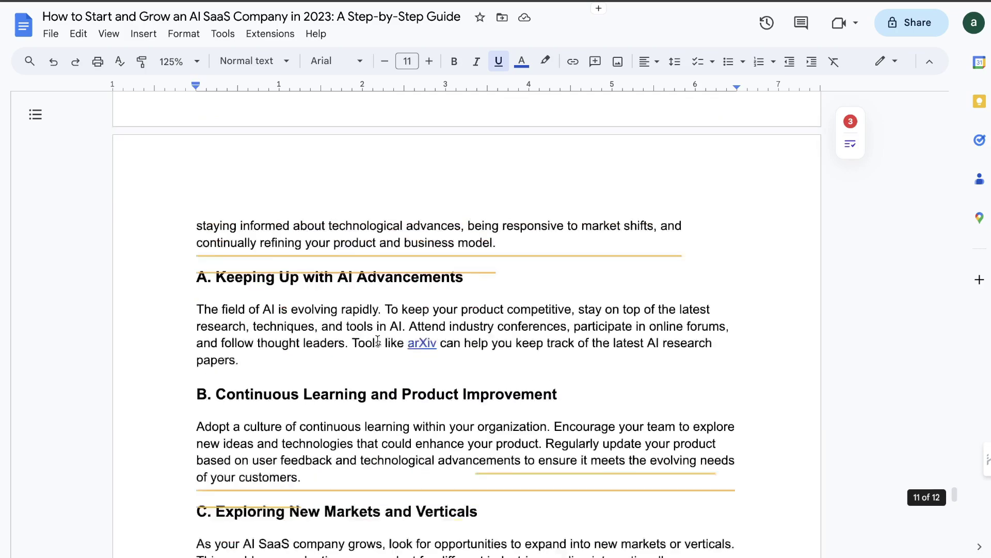
pyautogui.scroll(-8, 377, 341)
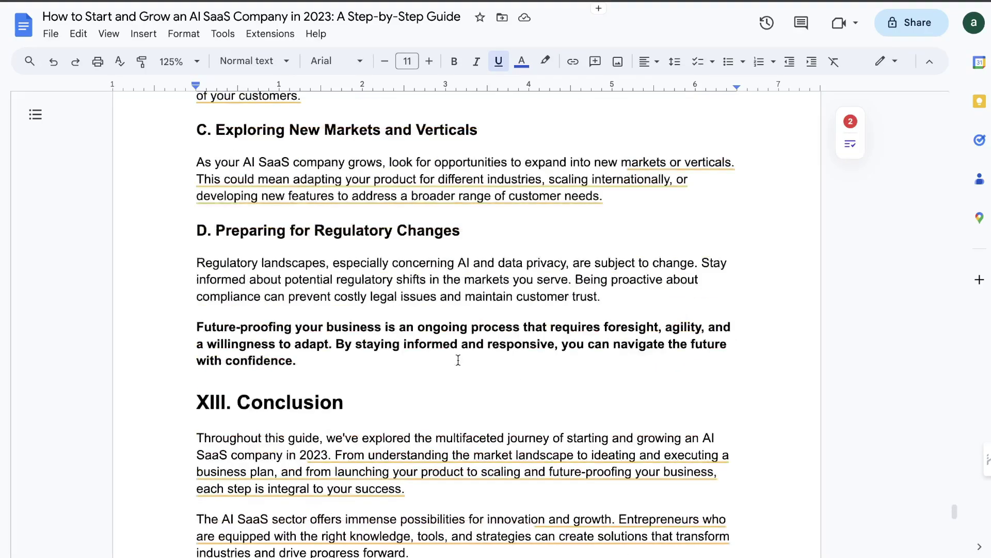
pyautogui.scroll(-6, 458, 359)
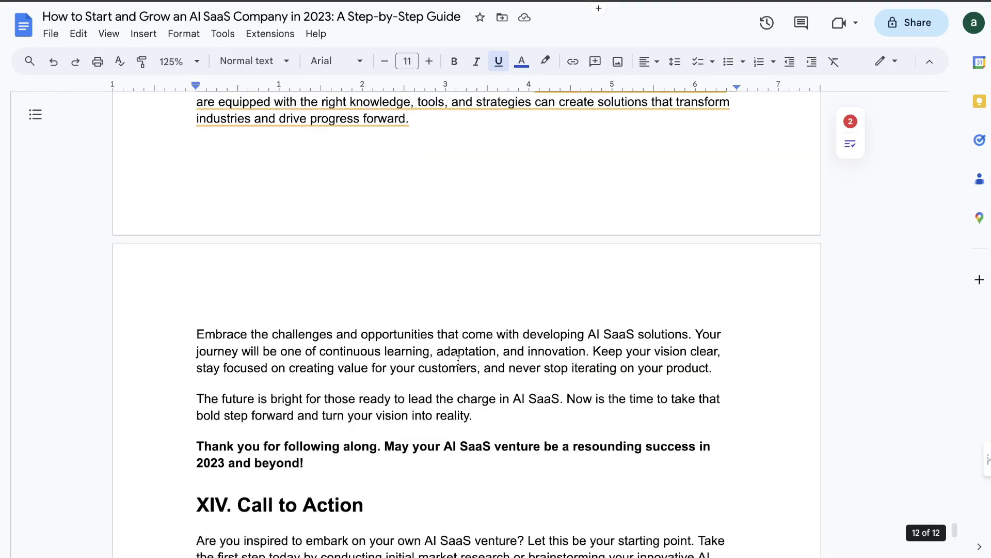
pyautogui.scroll(-5, 458, 359)
pyautogui.scroll(20, 459, 369)
pyautogui.scroll(20, 459, 369)
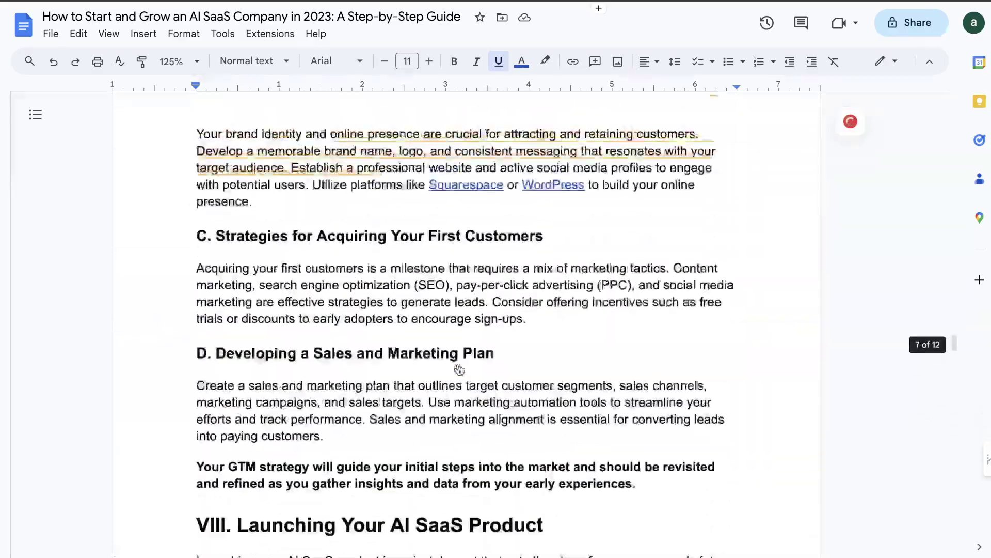
pyautogui.scroll(20, 459, 369)
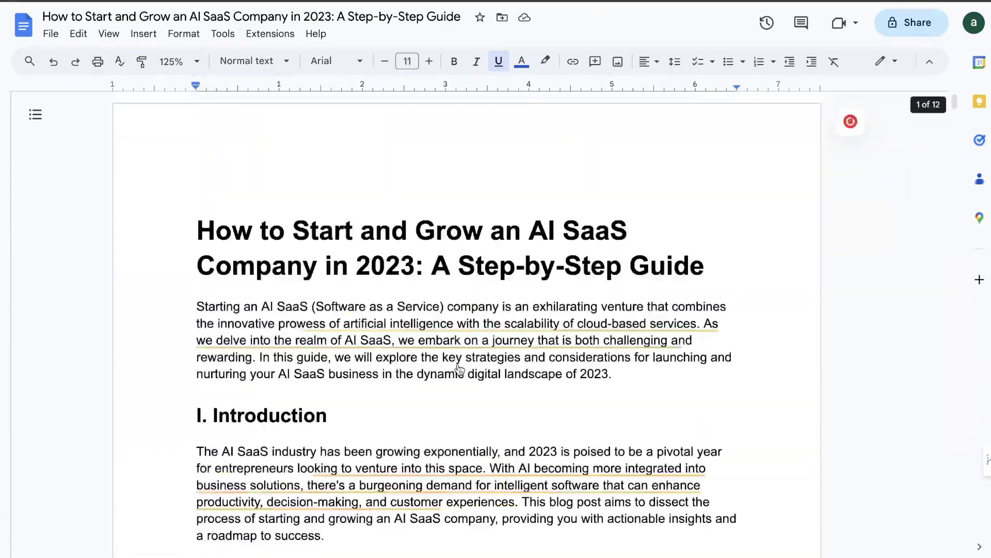
# - Show the 5,247-word SEOWriting.ai article and read past Key Takeaways to Understanding the AI SaaS Landscape
pyautogui.click(263, 1)
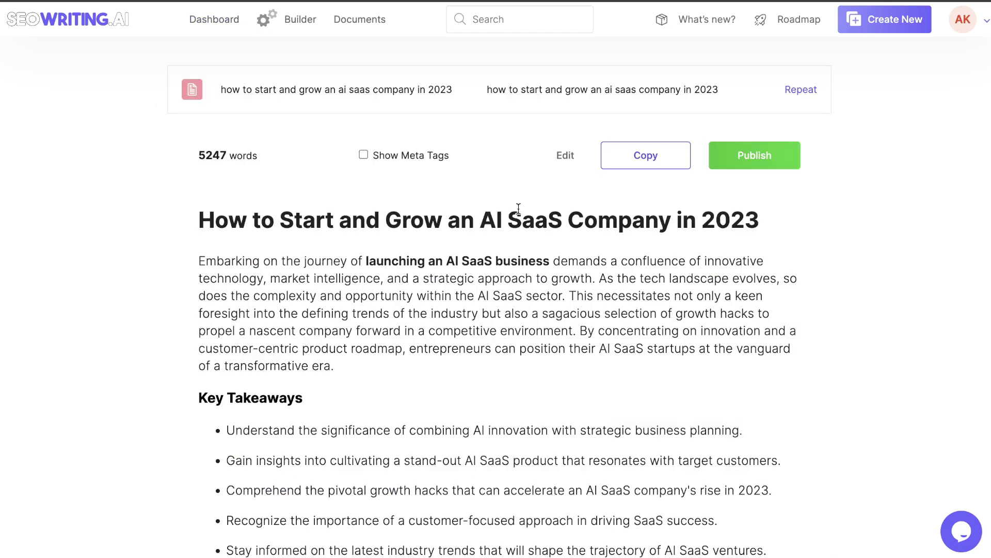
pyautogui.scroll(-10, 519, 208)
pyautogui.scroll(-15, 518, 208)
pyautogui.scroll(-10, 518, 209)
pyautogui.scroll(20, 518, 209)
pyautogui.scroll(-5, 426, 265)
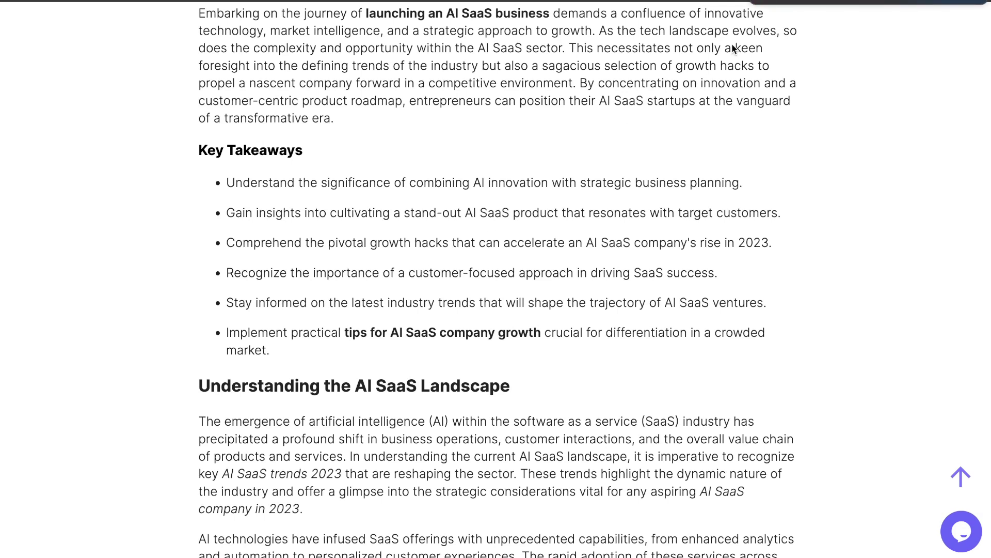
pyautogui.scroll(-2, 716, 189)
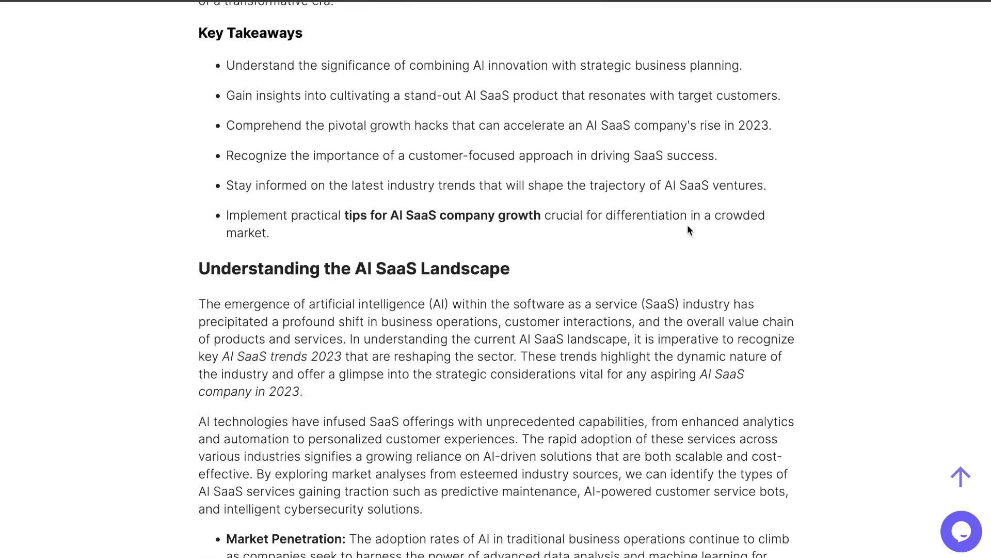
pyautogui.scroll(-6, 688, 230)
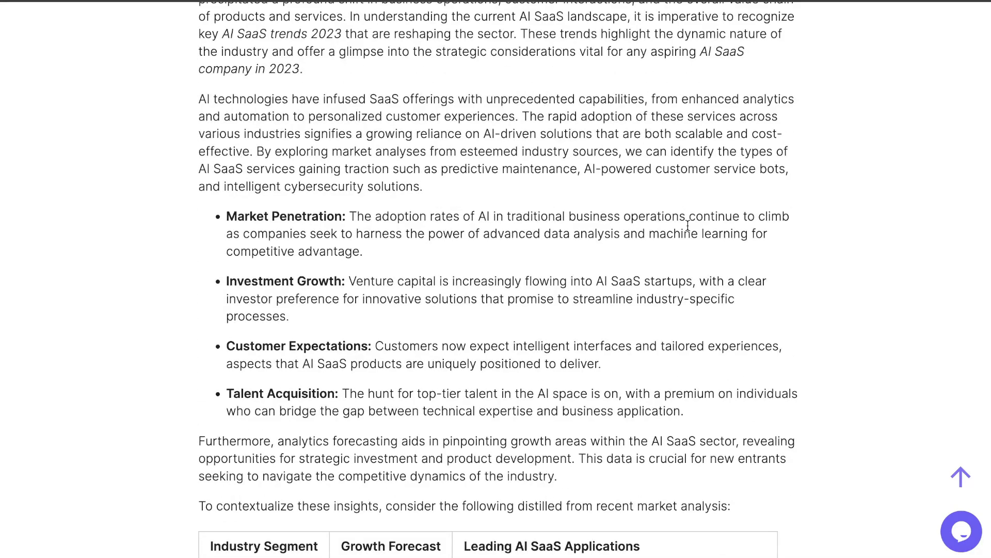